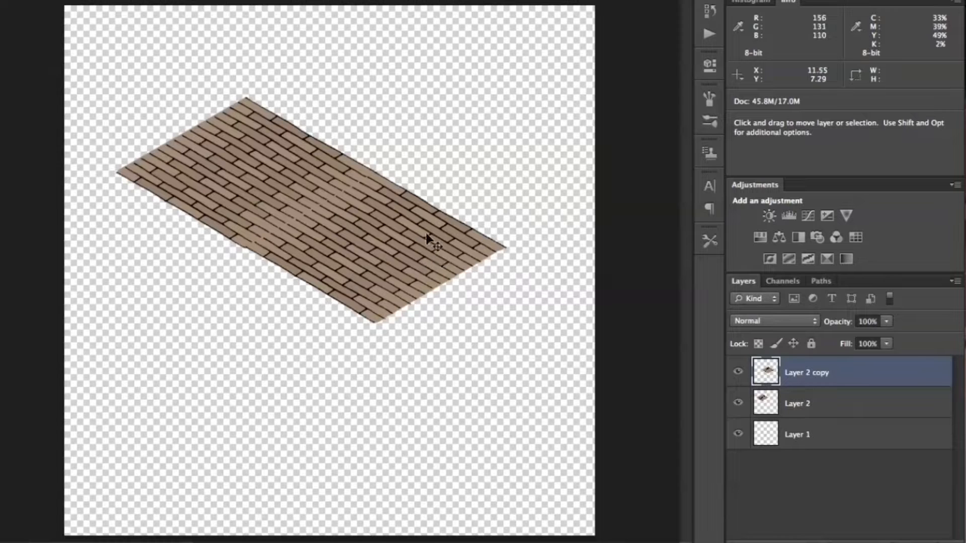
# Duplicate the Layer 2 copy floor tile and fit the new tile against its lower-left edge.
pyautogui.click(191, 0)
pyautogui.click(216, 0)
pyautogui.click(622, 184)
pyautogui.moveTo(383, 239); pyautogui.dragTo(252, 321)
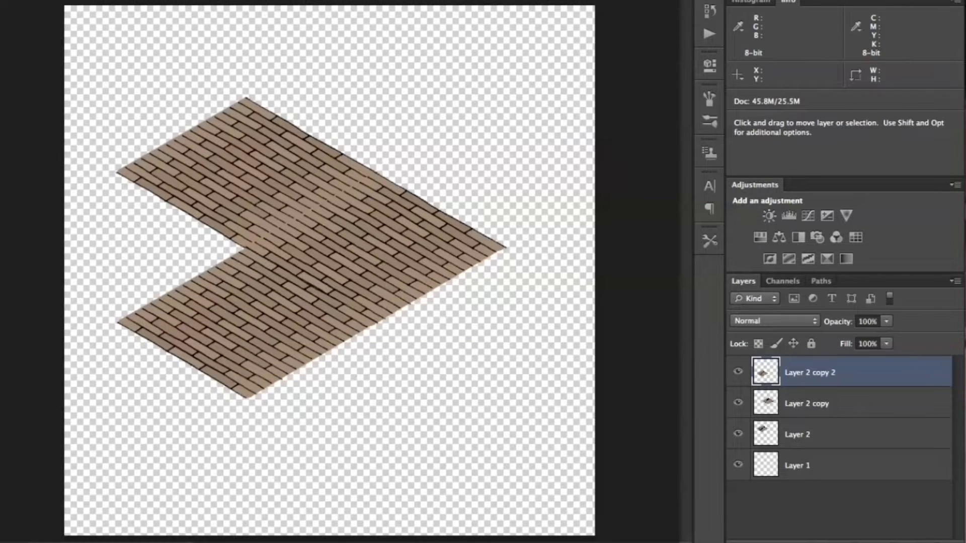
# Duplicate the Layer 2 copy 2 floor tile and fit the new tile against its lower-right edge.
pyautogui.click(190, 0)
pyautogui.click(216, 0)
pyautogui.click(613, 177)
pyautogui.moveTo(306, 351); pyautogui.dragTo(437, 427)
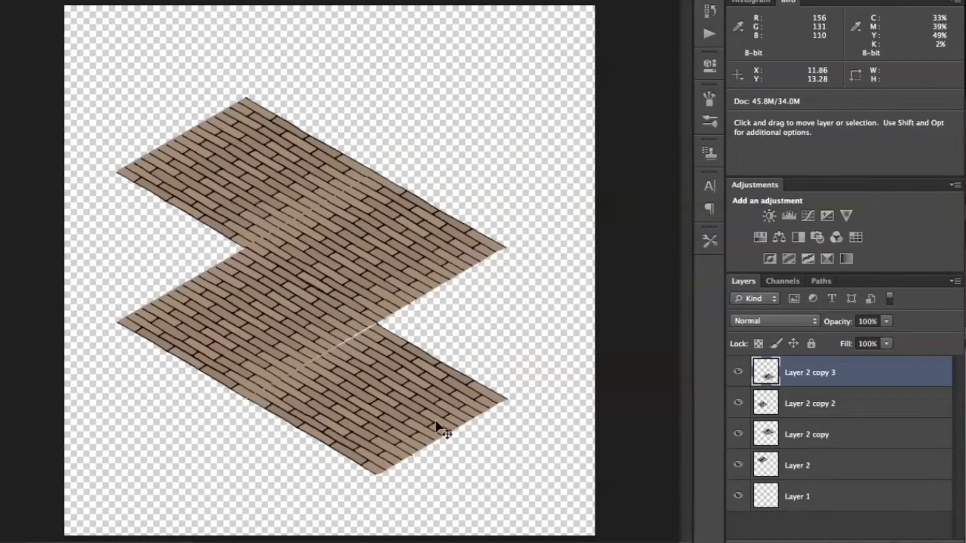
# Open the small wooden floor tile image from the Tavern Assets COL folder.
pyautogui.click(70, 0)
pyautogui.click(86, 0)
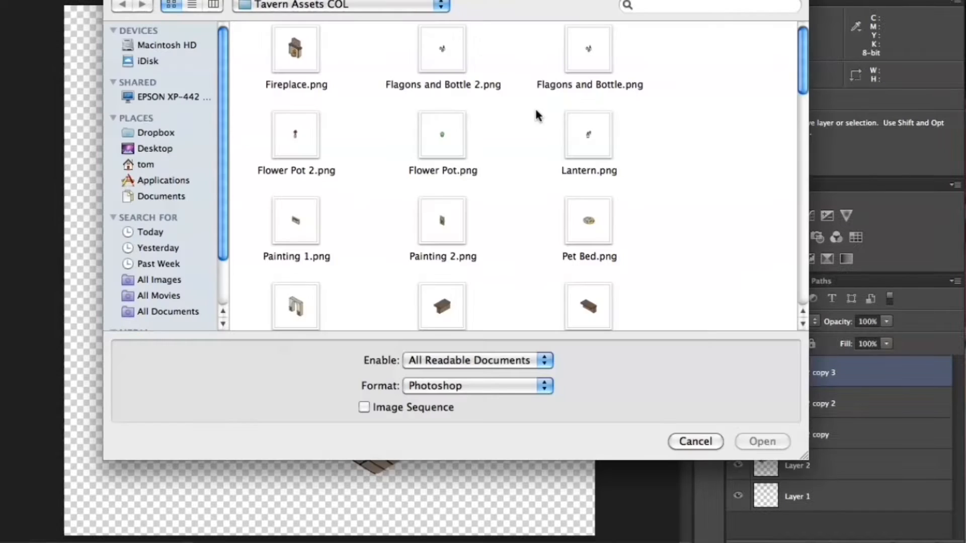
pyautogui.scroll(-10, 536, 114)
pyautogui.scroll(-2, 536, 115)
pyautogui.click(304, 132)
pyautogui.click(589, 48)
pyautogui.click(761, 441)
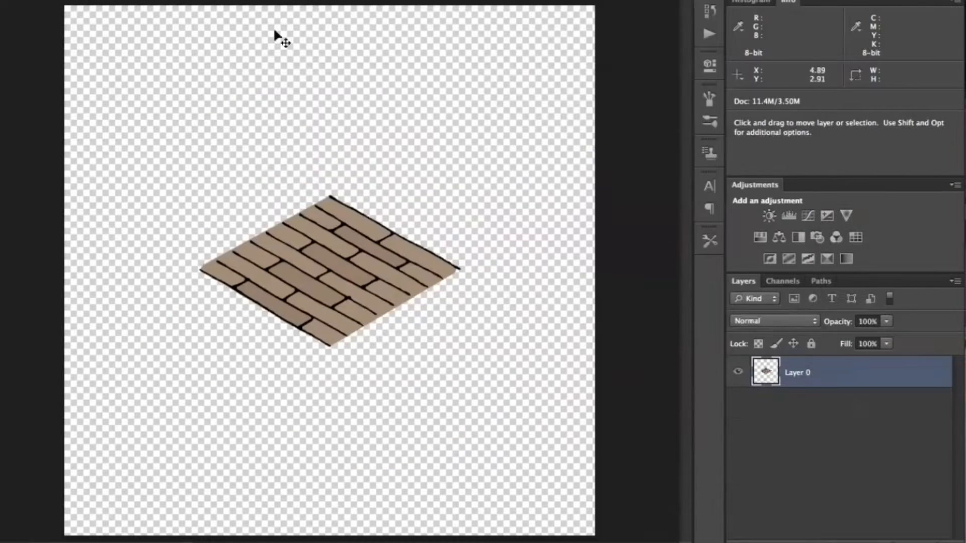
# Duplicate the small floor tile's layer into Untitled-1 and fit it into the gap on the floor's left side.
pyautogui.click(191, 0)
pyautogui.click(216, 0)
pyautogui.click(453, 243)
pyautogui.click(454, 230)
pyautogui.click(599, 174)
pyautogui.click(175, 0)
pyautogui.moveTo(148, 93); pyautogui.dragTo(130, 205)
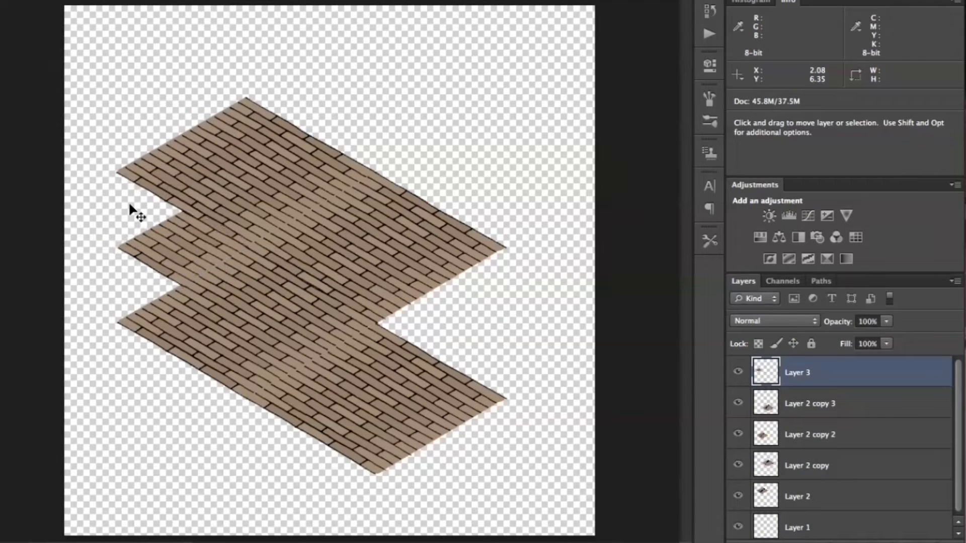
# Duplicate the small floor tile and fit the copy into the gap on the floor's right side.
pyautogui.click(190, 0)
pyautogui.click(216, 0)
pyautogui.click(617, 178)
pyautogui.moveTo(380, 247); pyautogui.dragTo(632, 307)
pyautogui.moveTo(480, 306); pyautogui.dragTo(485, 326)
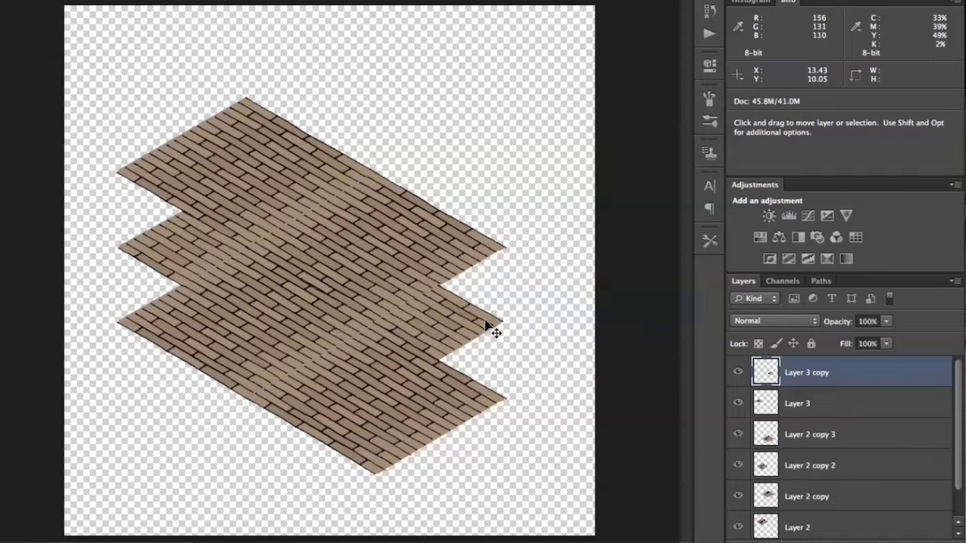
# Merge all the floor layers down through Layer 2 and shift the merged floor down and slightly left.
pyautogui.moveTo(959, 363); pyautogui.dragTo(958, 392)
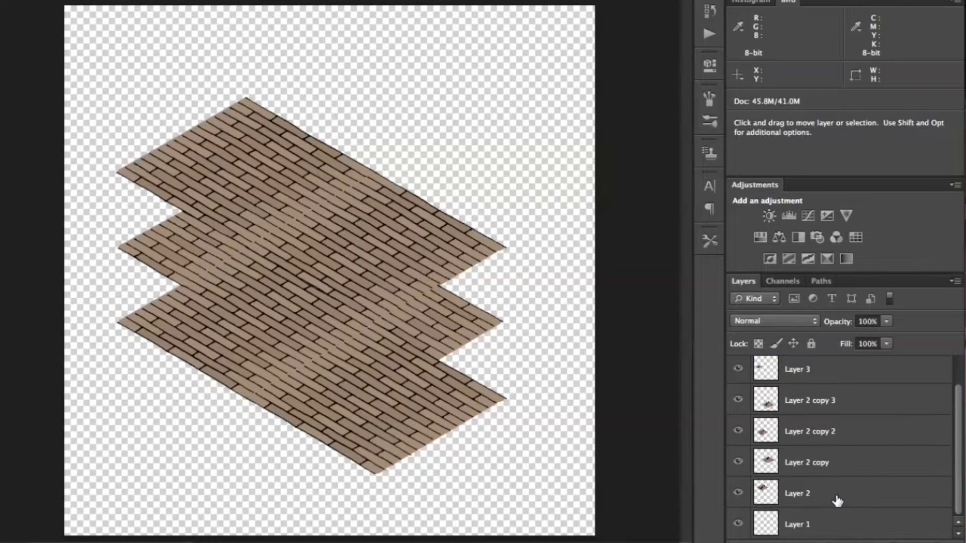
pyautogui.keyDown('shift'); pyautogui.click(835, 498); pyautogui.keyUp('shift')
pyautogui.press('super+e')
pyautogui.moveTo(380, 316); pyautogui.dragTo(361, 362)
# Open Tavern Floor 4x4.png and duplicate its layer into Untitled-1.
pyautogui.click(70, 0)
pyautogui.click(83, 0)
pyautogui.scroll(-10, 507, 114)
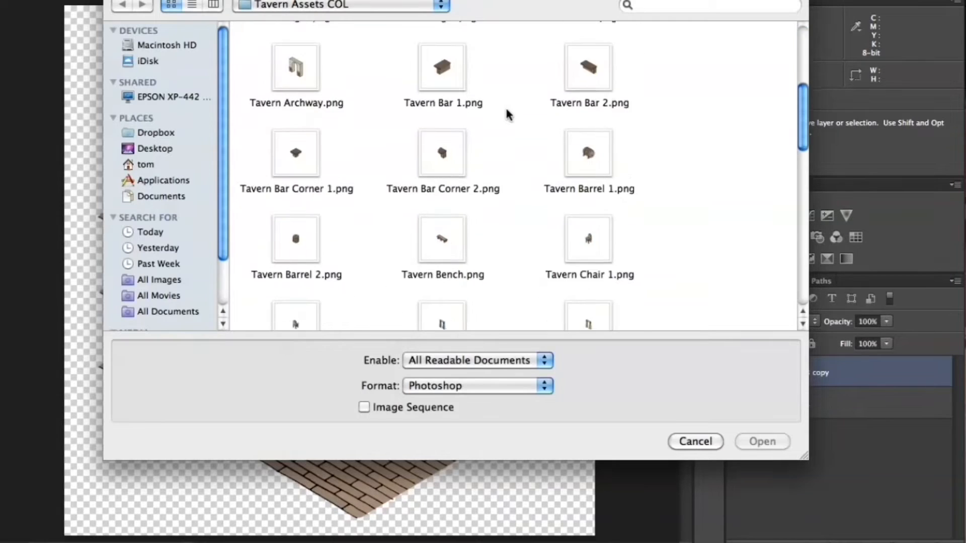
pyautogui.doubleClick(298, 204)
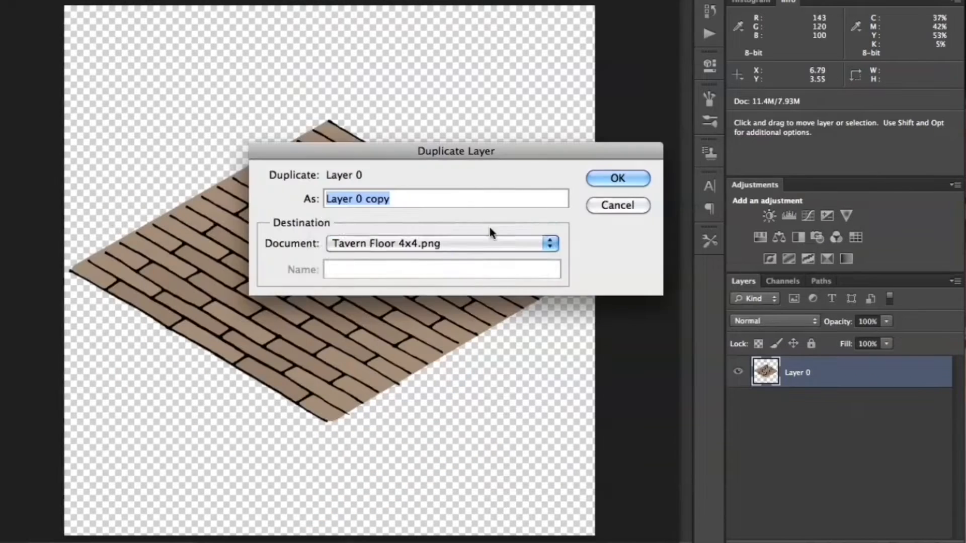
pyautogui.click(491, 244)
pyautogui.click(491, 227)
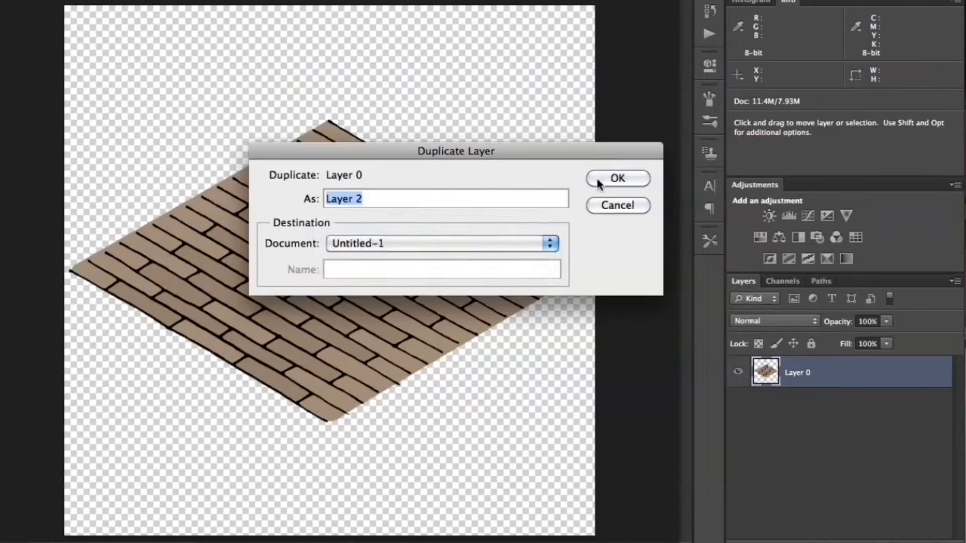
pyautogui.click(604, 178)
# Fit the new floor tile against the floor's upper-right edge and merge it with the floor layer.
pyautogui.moveTo(295, 276); pyautogui.dragTo(521, 317)
pyautogui.hotkey('shift', 'Left')
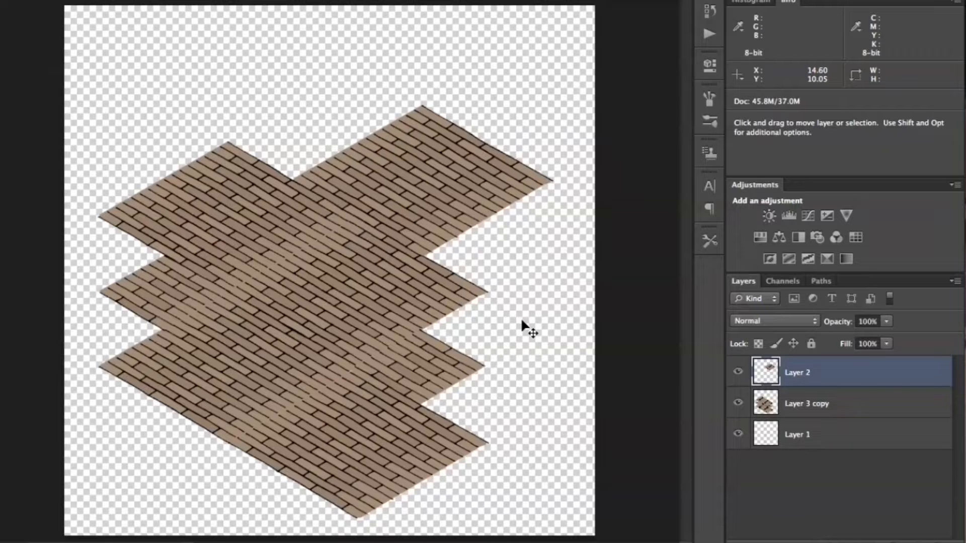
pyautogui.keyDown('shift'); pyautogui.click(851, 409); pyautogui.keyUp('shift')
pyautogui.press('super+e')
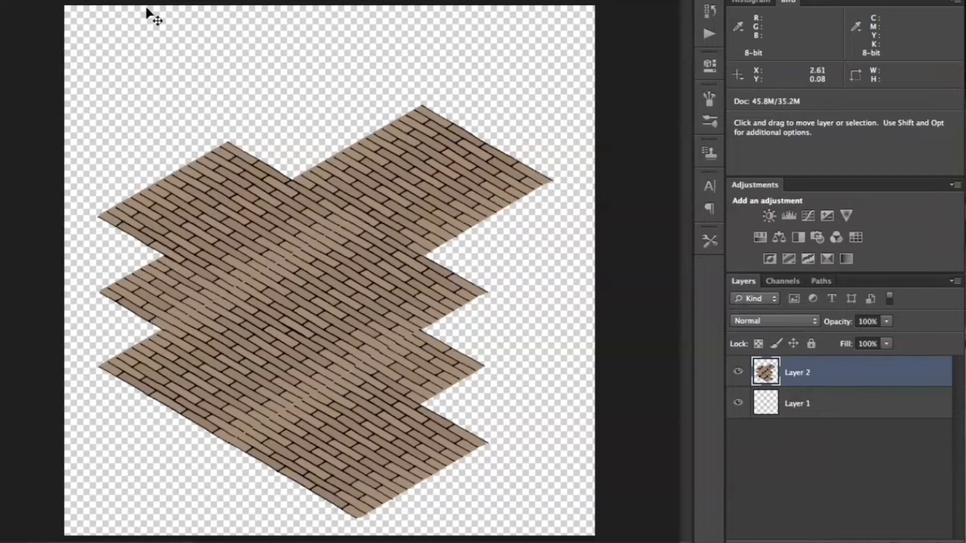
# Open the plain wall image with wood panelling from the Tavern Assets COL folder.
pyautogui.click(70, 0)
pyautogui.click(85, 0)
pyautogui.scroll(-5, 513, 105)
pyautogui.scroll(4, 514, 106)
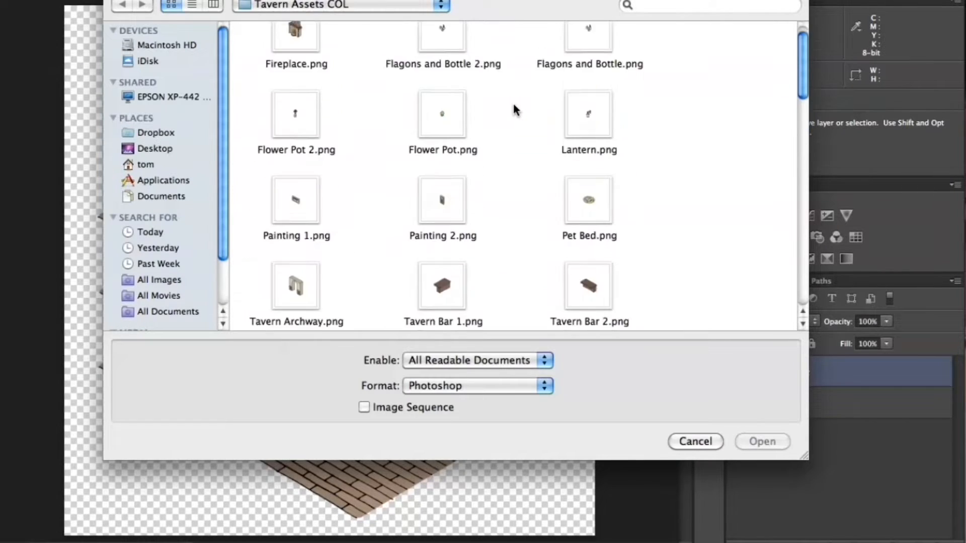
pyautogui.scroll(-10, 514, 107)
pyautogui.click(443, 181)
pyautogui.click(763, 441)
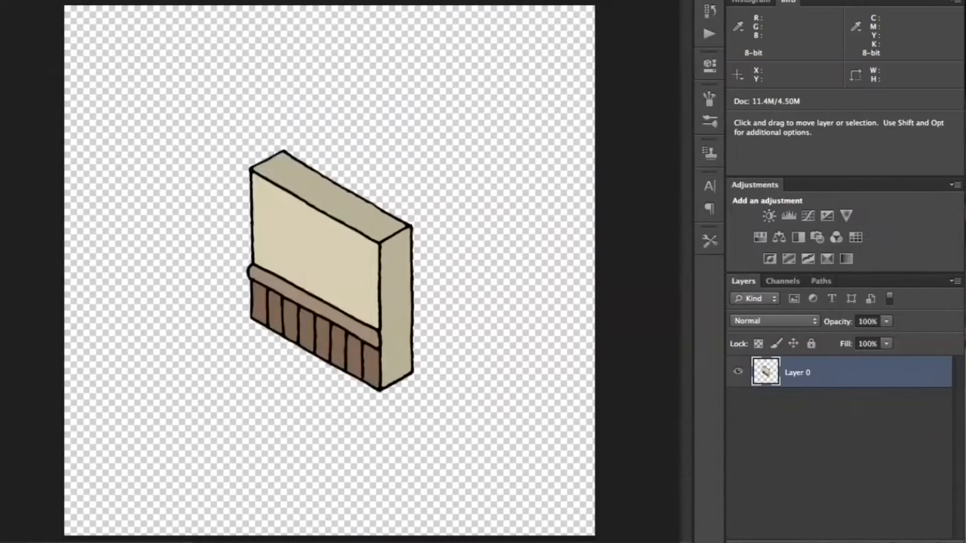
# Duplicate the wall's layer into Untitled-1 and place it along the floor's upper back edge, ending at the inner notch.
pyautogui.click(179, 0)
pyautogui.click(202, 0)
pyautogui.click(445, 243)
pyautogui.click(446, 228)
pyautogui.click(615, 181)
pyautogui.click(151, 0)
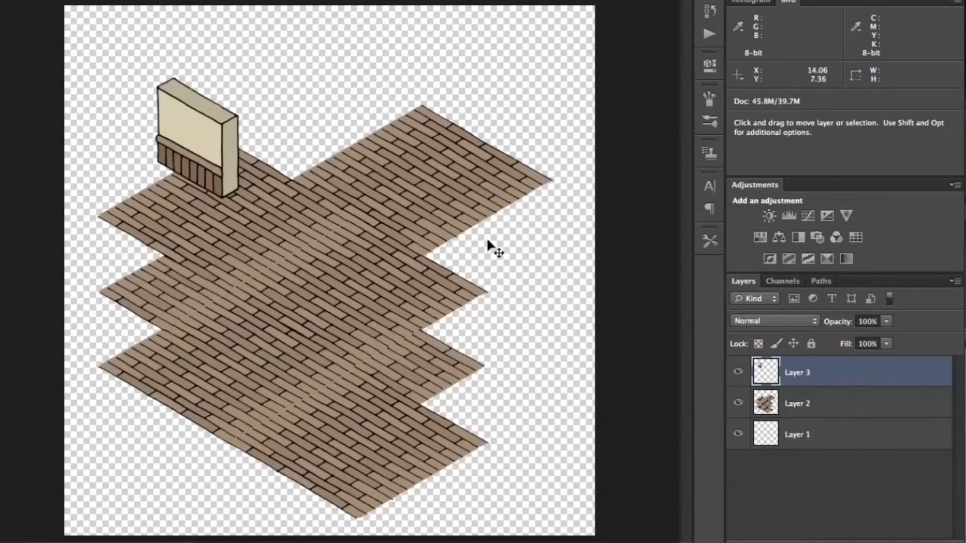
pyautogui.moveTo(216, 209); pyautogui.dragTo(267, 198)
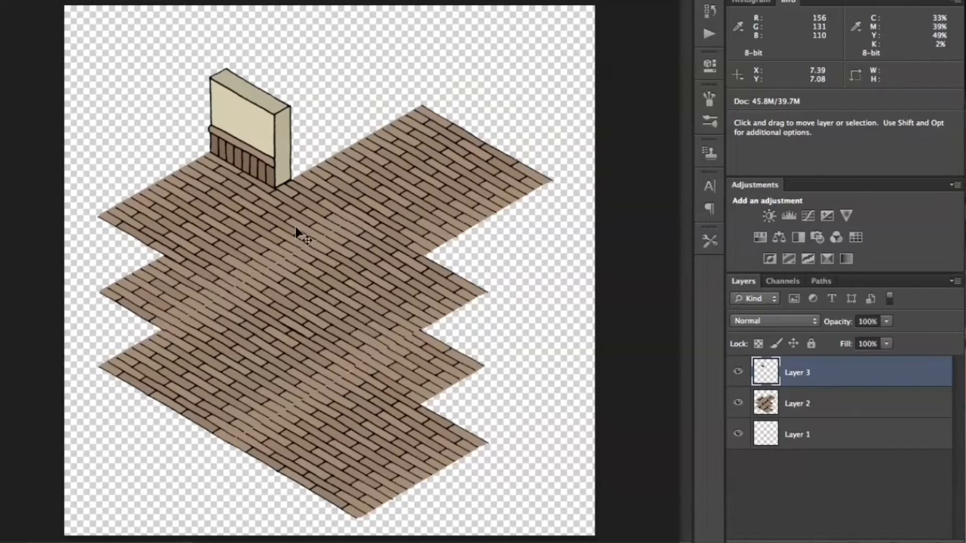
# Duplicate the wall, flip the copy horizontally and place it to the right of the first wall at the inner corner.
pyautogui.press('super+minus')
pyautogui.click(184, 0)
pyautogui.click(201, 0)
pyautogui.click(615, 180)
pyautogui.moveTo(339, 174); pyautogui.dragTo(417, 201)
pyautogui.click(100, 0)
pyautogui.click(352, 497)
pyautogui.moveTo(326, 149); pyautogui.dragTo(326, 123)
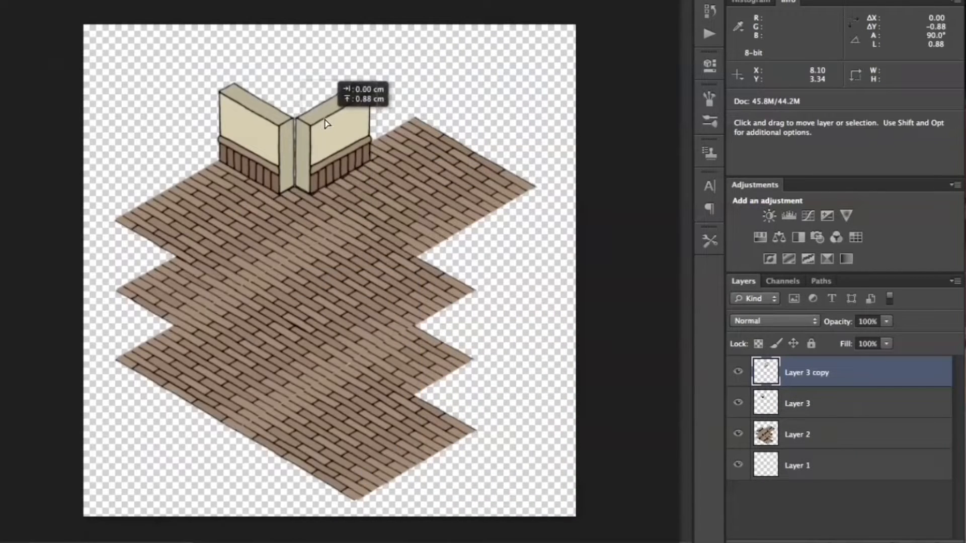
# Open Tavern Pillar.png from the Tavern Assets COL folder.
pyautogui.click(70, 0)
pyautogui.click(93, 0)
pyautogui.scroll(-10, 490, 98)
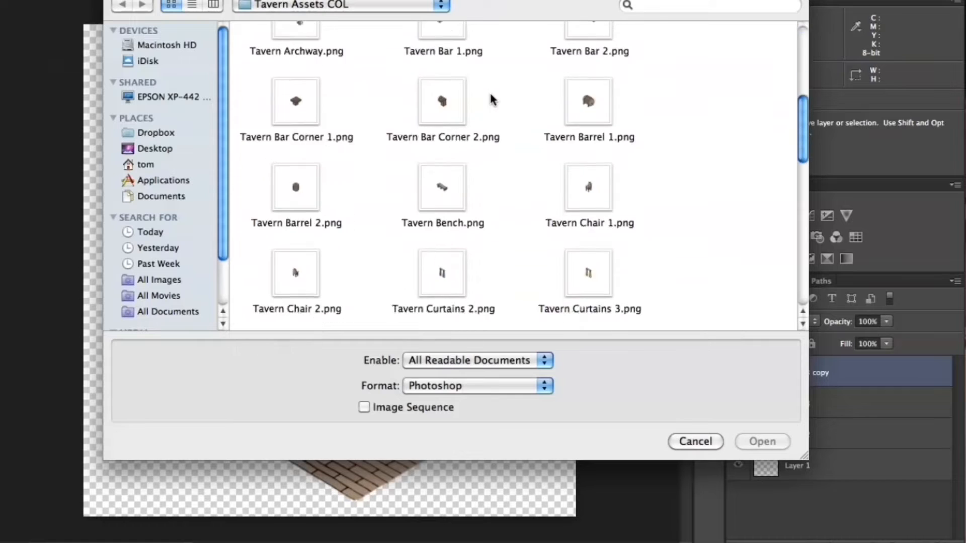
pyautogui.click(443, 120)
pyautogui.click(768, 442)
# Duplicate the pillar's layer into Untitled-1 and place it at the corner between the two walls.
pyautogui.click(184, 0)
pyautogui.click(201, 0)
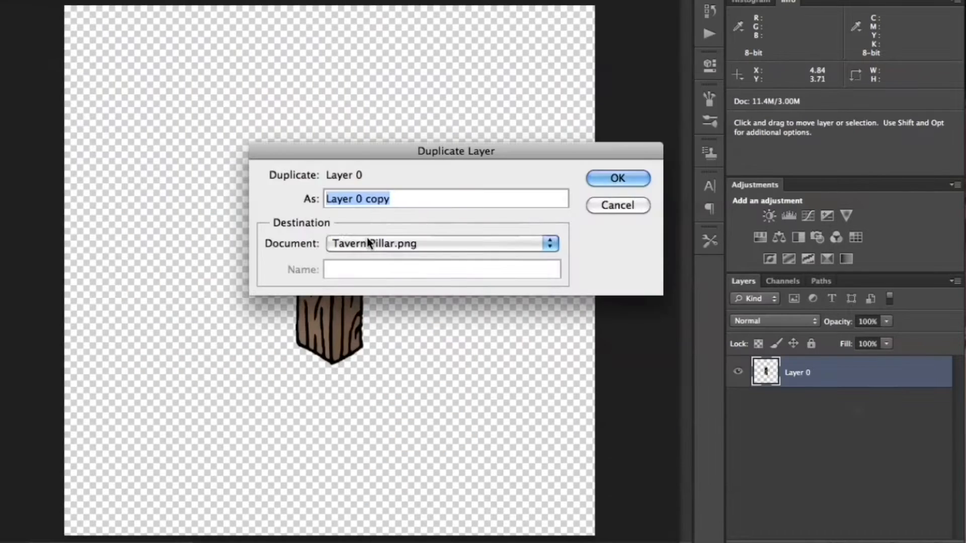
pyautogui.click(368, 243)
pyautogui.click(369, 228)
pyautogui.click(605, 182)
pyautogui.click(179, 1)
pyautogui.moveTo(336, 291); pyautogui.dragTo(402, 305)
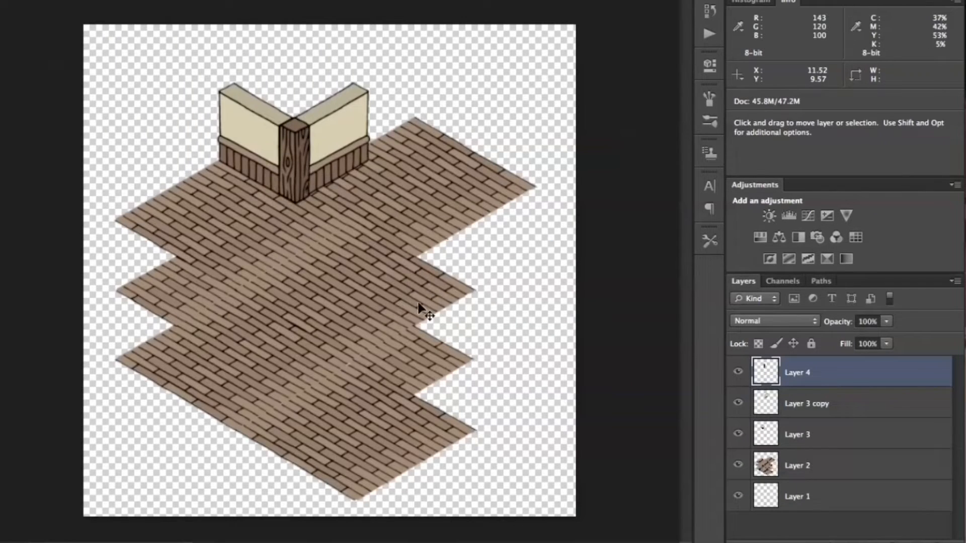
# Duplicate the flipped wall, Layer 3 copy, and place the new piece along the floor's upper-left edge.
pyautogui.click(835, 437)
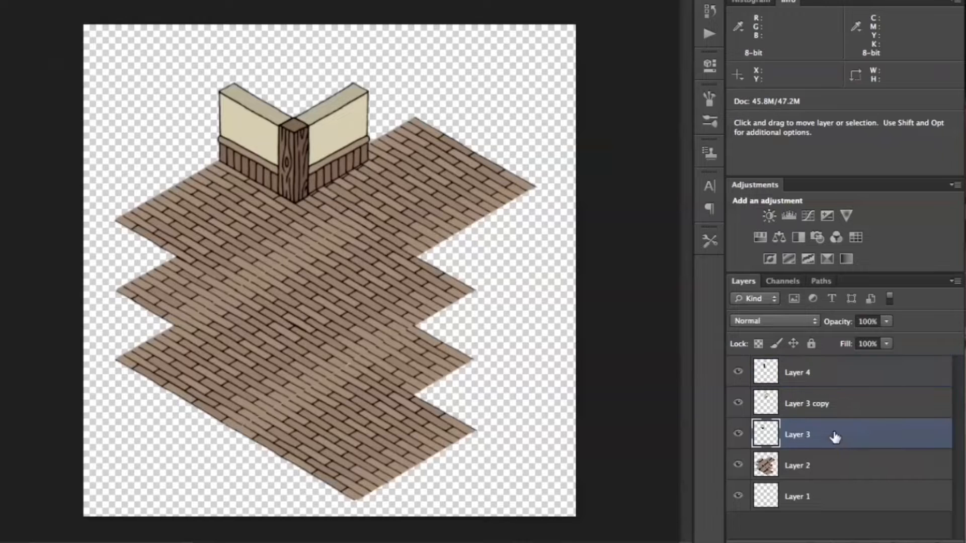
pyautogui.click(862, 406)
pyautogui.click(184, 0)
pyautogui.click(201, 0)
pyautogui.click(617, 182)
pyautogui.moveTo(282, 145); pyautogui.dragTo(192, 161)
# Select Layer 4 through Layer 2 and nudge the whole room right and up on the canvas.
pyautogui.click(845, 379)
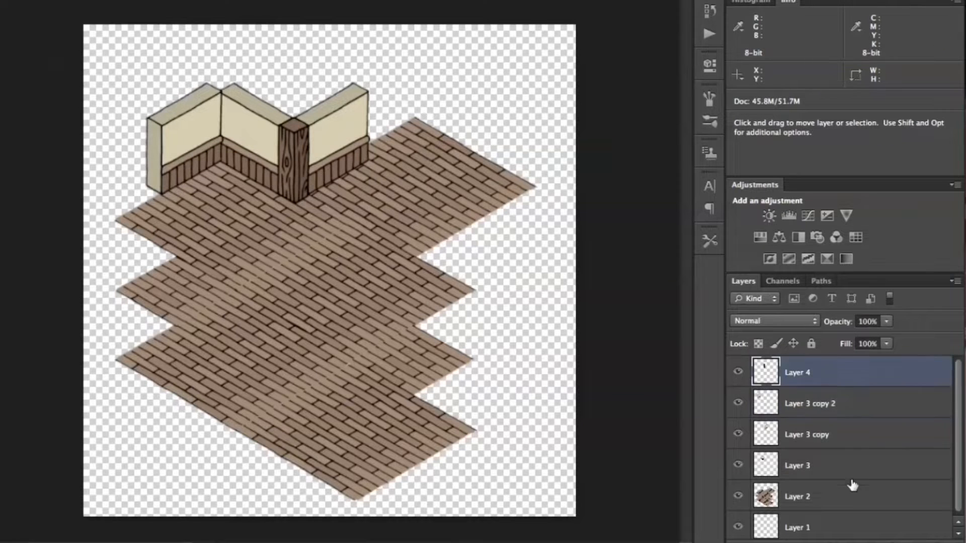
pyautogui.keyDown('shift'); pyautogui.click(850, 499); pyautogui.keyUp('shift')
pyautogui.hotkey('shift', 'Right')
pyautogui.hotkey('shift', 'Right')
pyautogui.hotkey('shift', 'Right')
pyautogui.hotkey('shift', 'Right')
pyautogui.hotkey('shift', 'Right')
pyautogui.hotkey('shift', 'Right')
pyautogui.hotkey('shift', 'Right')
pyautogui.hotkey('shift', 'Right')
pyautogui.hotkey('shift', 'Right')
pyautogui.hotkey('shift', 'Right')
pyautogui.hotkey('shift', 'Right')
pyautogui.hotkey('shift', 'Right')
pyautogui.hotkey('shift', 'Right')
pyautogui.hotkey('shift', 'Right')
pyautogui.hotkey('shift', 'Right')
pyautogui.hotkey('shift', 'Right')
pyautogui.hotkey('shift', 'Right')
pyautogui.hotkey('shift', 'Right')
pyautogui.hotkey('shift', 'Right')
pyautogui.hotkey('shift', 'Right')
pyautogui.hotkey('shift', 'Up')
pyautogui.hotkey('shift', 'Up')
pyautogui.hotkey('shift', 'Up')
pyautogui.hotkey('shift', 'Up')
pyautogui.hotkey('shift', 'Up')
pyautogui.hotkey('shift', 'Up')
pyautogui.hotkey('shift', 'Up')
pyautogui.hotkey('shift', 'Up')
pyautogui.hotkey('shift', 'Up')
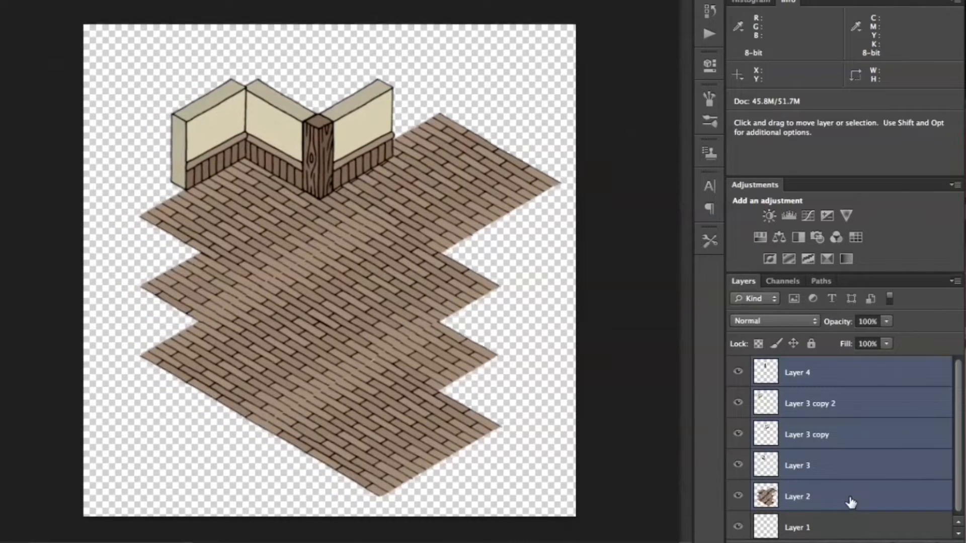
pyautogui.hotkey('shift', 'Left')
pyautogui.hotkey('shift', 'Left')
# Move Layer 3 copy 2 below Layer 3 in the stack and align that wall behind the back wall's left end.
pyautogui.click(888, 382)
pyautogui.click(890, 403)
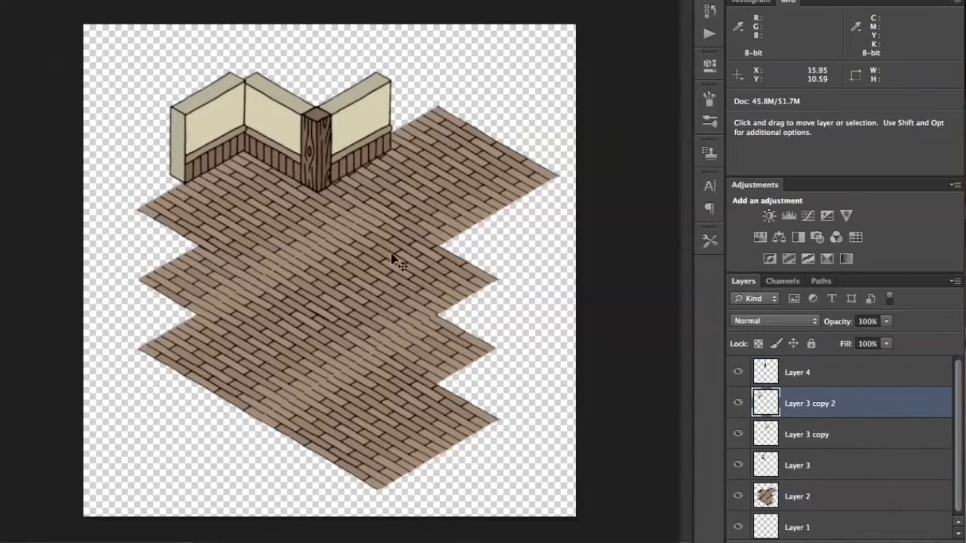
pyautogui.moveTo(249, 163); pyautogui.dragTo(216, 115)
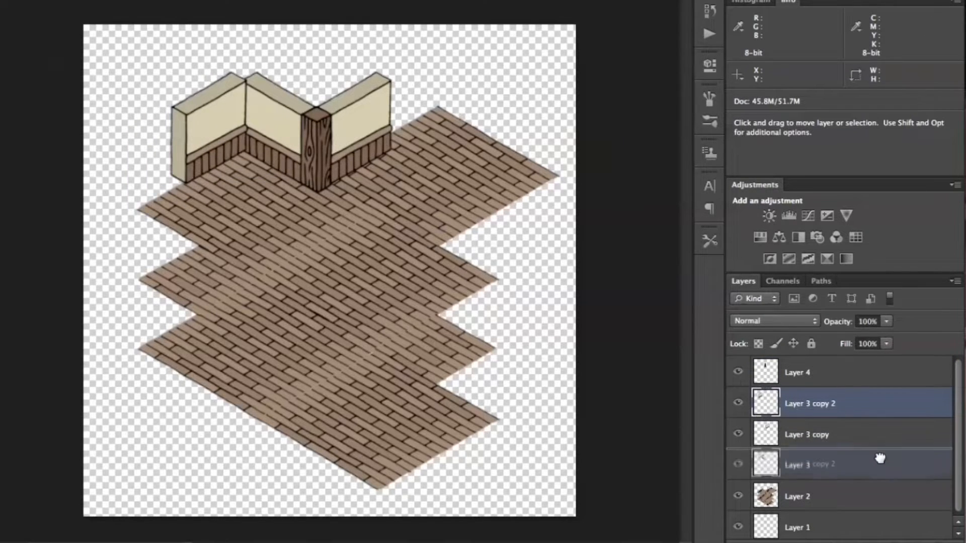
pyautogui.moveTo(880, 458); pyautogui.dragTo(880, 462)
pyautogui.moveTo(205, 137); pyautogui.dragTo(214, 129)
# Duplicate the Layer 3 copy 2 wall and align the new section with its lower-left end.
pyautogui.click(185, 1)
pyautogui.click(216, 4)
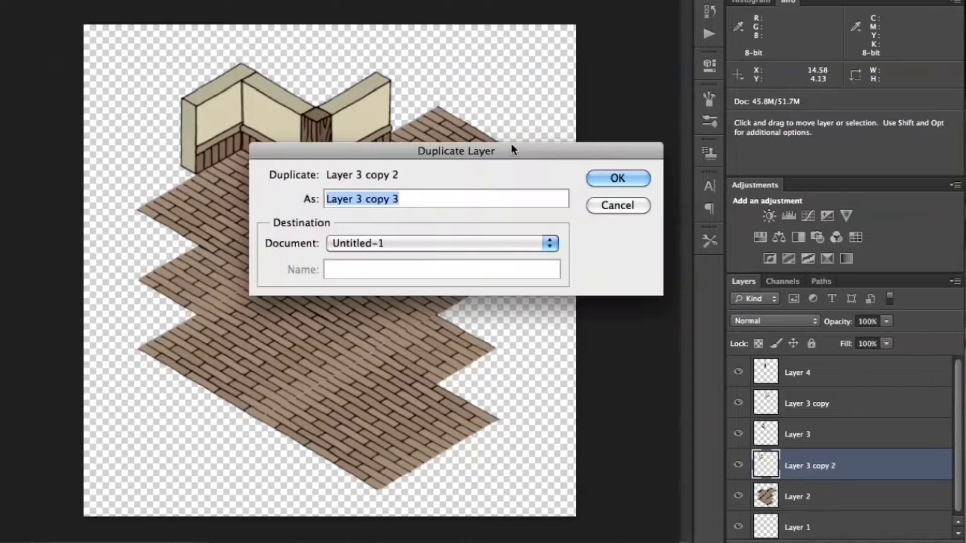
pyautogui.click(617, 178)
pyautogui.moveTo(191, 162); pyautogui.dragTo(132, 193)
pyautogui.hotkey('shift', 'Right')
pyautogui.hotkey('shift', 'Right')
pyautogui.hotkey('shift', 'Right')
pyautogui.hotkey('shift', 'Right')
pyautogui.hotkey('shift', 'Down')
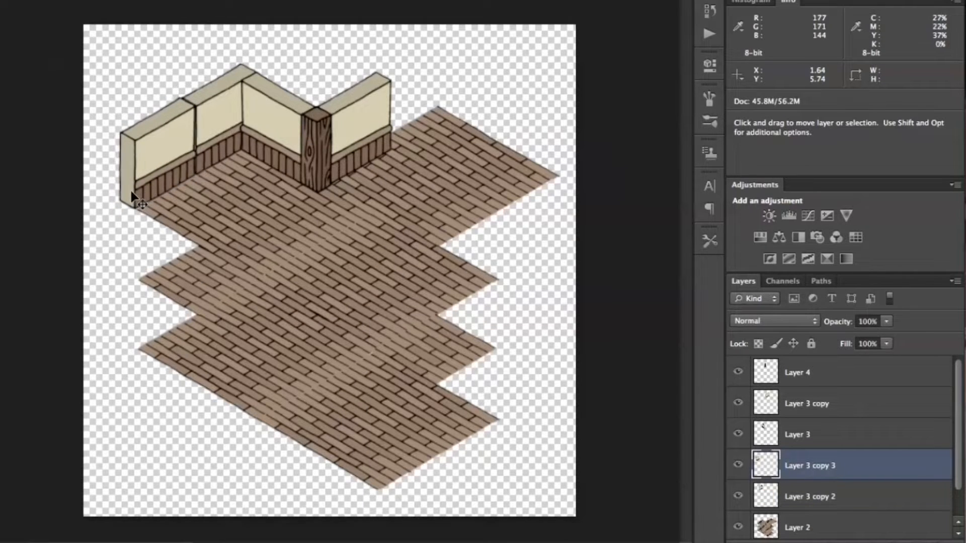
# Duplicate the Layer 3 copy 3 wall and extend the wall to the right of the pillar with it.
pyautogui.click(185, 1)
pyautogui.click(217, 4)
pyautogui.click(617, 178)
pyautogui.moveTo(249, 168); pyautogui.dragTo(507, 107)
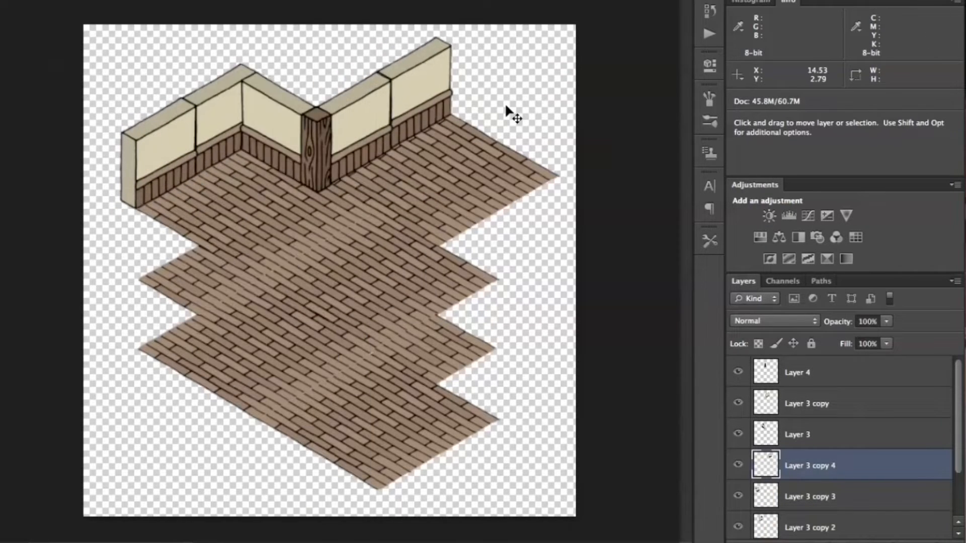
# Duplicate the Layer 3 copy 2 wall and move the duplicate to the top of the layer stack.
pyautogui.scroll(-2, 871, 429)
pyautogui.click(876, 466)
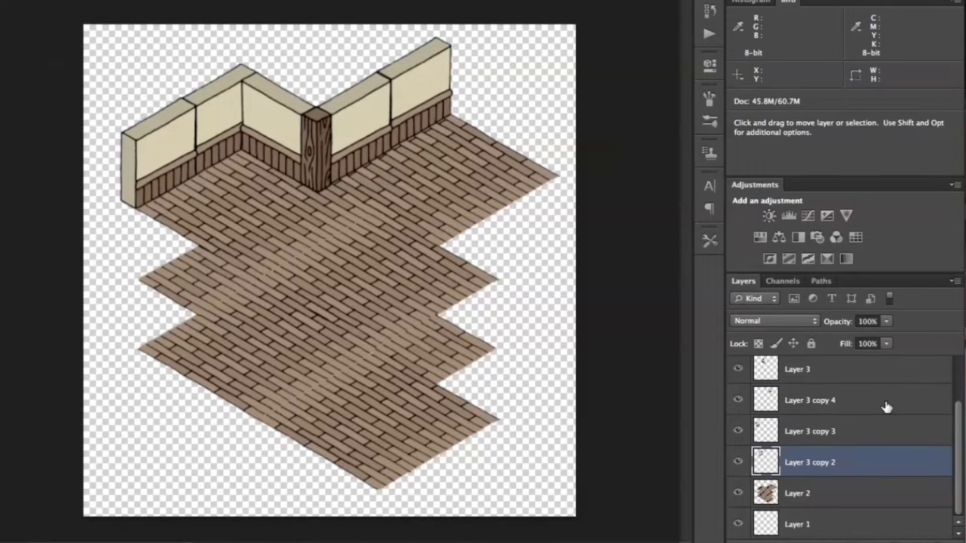
pyautogui.click(186, 1)
pyautogui.click(216, 4)
pyautogui.click(617, 178)
pyautogui.moveTo(864, 463); pyautogui.dragTo(864, 358)
# Flip the duplicated wall horizontally and place it along the floor's upper-right edge to form the back corner.
pyautogui.click(185, 1)
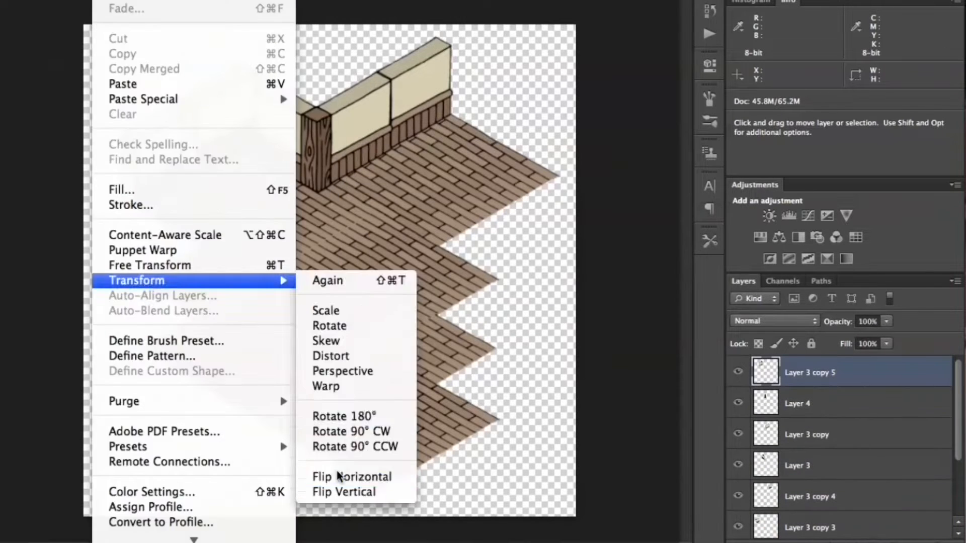
pyautogui.click(338, 478)
pyautogui.moveTo(229, 150); pyautogui.dragTo(487, 129)
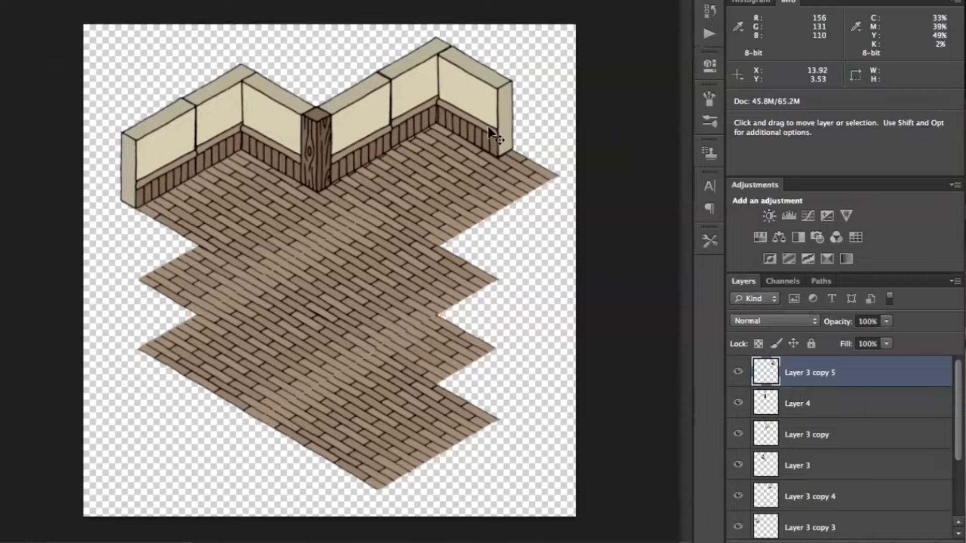
# Bring the archway wall from the tavern assets into the room and place it at the right wall's outer end.
pyautogui.press('super+o')
pyautogui.doubleClick(295, 259)
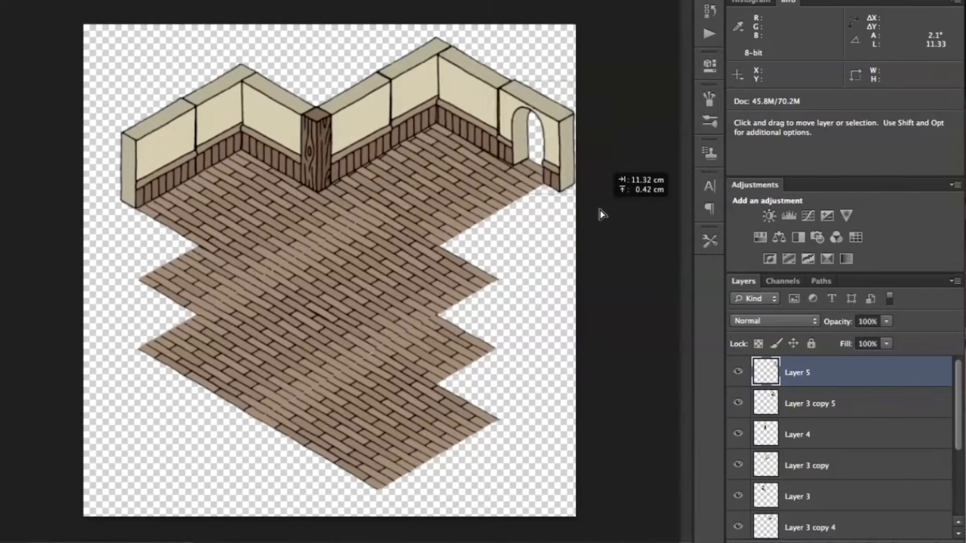
pyautogui.moveTo(599, 210); pyautogui.dragTo(601, 205)
# Select all the layers together and shift the whole room left and slightly down on the canvas.
pyautogui.scroll(-5, 851, 493)
pyautogui.keyDown('shift'); pyautogui.click(851, 494); pyautogui.keyUp('shift')
pyautogui.scroll(5, 851, 494)
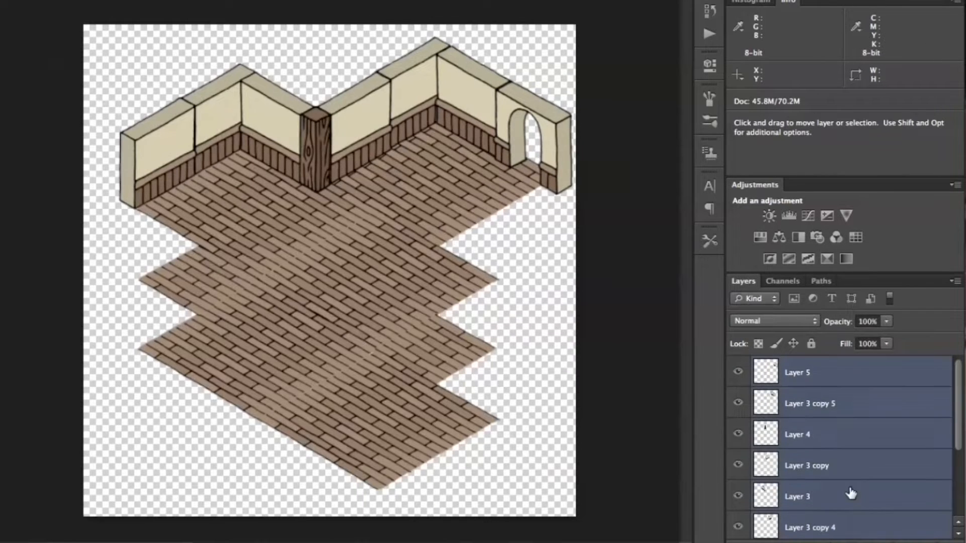
pyautogui.hotkey('shift', 'Left')
pyautogui.hotkey('shift', 'Left')
pyautogui.hotkey('shift', 'Left')
pyautogui.hotkey('shift', 'Left')
pyautogui.hotkey('shift', 'Left')
pyautogui.hotkey('shift', 'Left')
pyautogui.hotkey('shift', 'Left')
pyautogui.hotkey('shift', 'Left')
pyautogui.hotkey('shift', 'Left')
pyautogui.hotkey('shift', 'Left')
pyautogui.hotkey('shift', 'Down')
pyautogui.hotkey('shift', 'Down')
pyautogui.hotkey('shift', 'Down')
pyautogui.hotkey('shift', 'Down')
# Merge all the wall, pillar and archway layers, from Layer 5 down to Layer 3 copy 2, into one layer.
pyautogui.click(874, 384)
pyautogui.scroll(-5, 884, 425)
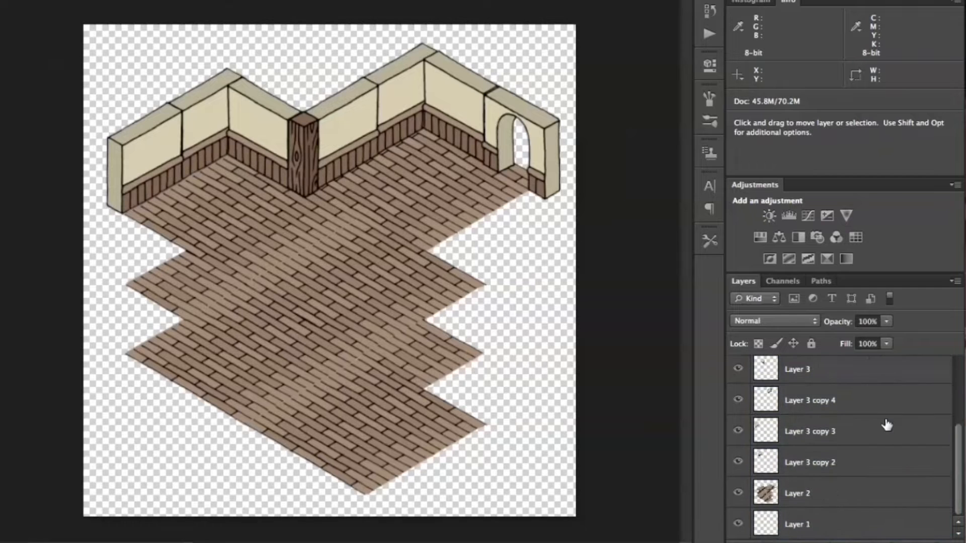
pyautogui.keyDown('shift'); pyautogui.click(876, 462); pyautogui.keyUp('shift')
pyautogui.press('super+e')
# Bring Tavern Bar 1.png from the tavern assets into Untitled-1 and place it in the back corner beside the archway.
pyautogui.press('super+o')
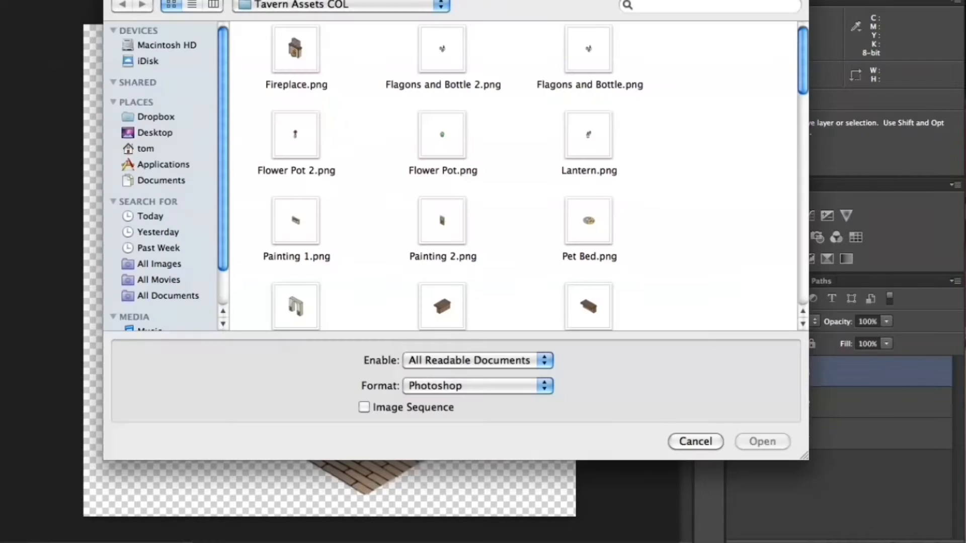
pyautogui.click(759, 443)
pyautogui.click(184, 0)
pyautogui.click(217, 1)
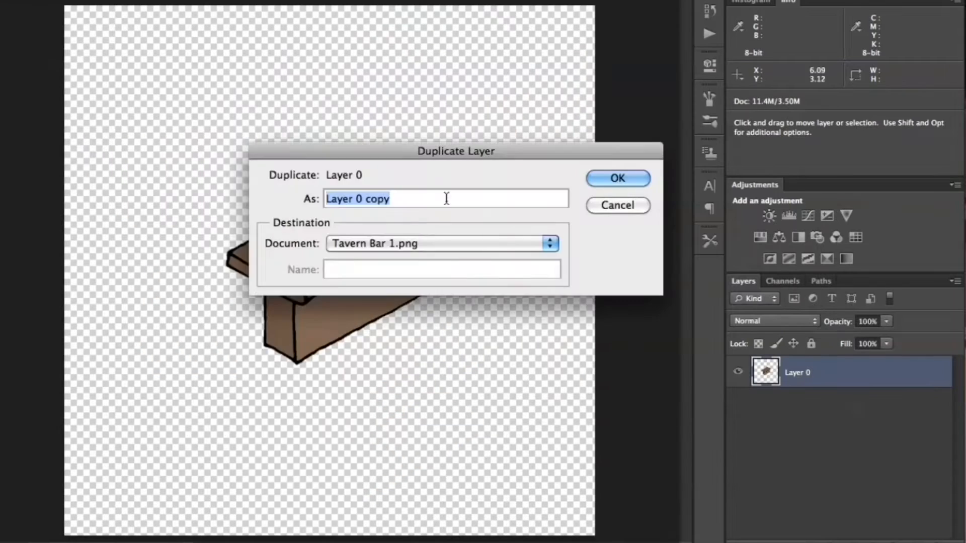
pyautogui.click(446, 243)
pyautogui.click(445, 230)
pyautogui.click(603, 180)
pyautogui.press('super+w')
pyautogui.moveTo(280, 209); pyautogui.dragTo(410, 192)
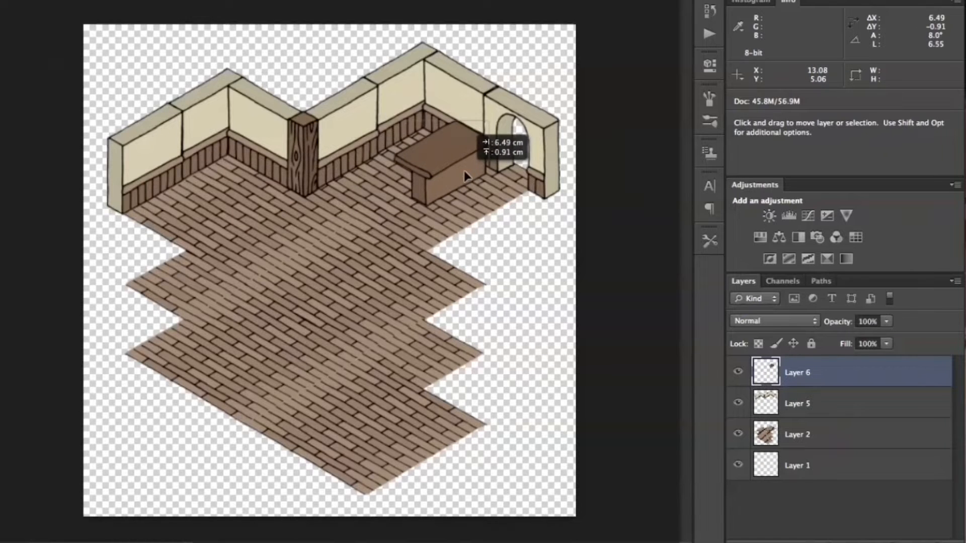
# Duplicate the Fireplace.png layer into Untitled-1 and close the source image.
pyautogui.click(72, 1)
pyautogui.click(93, 1)
pyautogui.click(294, 49)
pyautogui.click(760, 441)
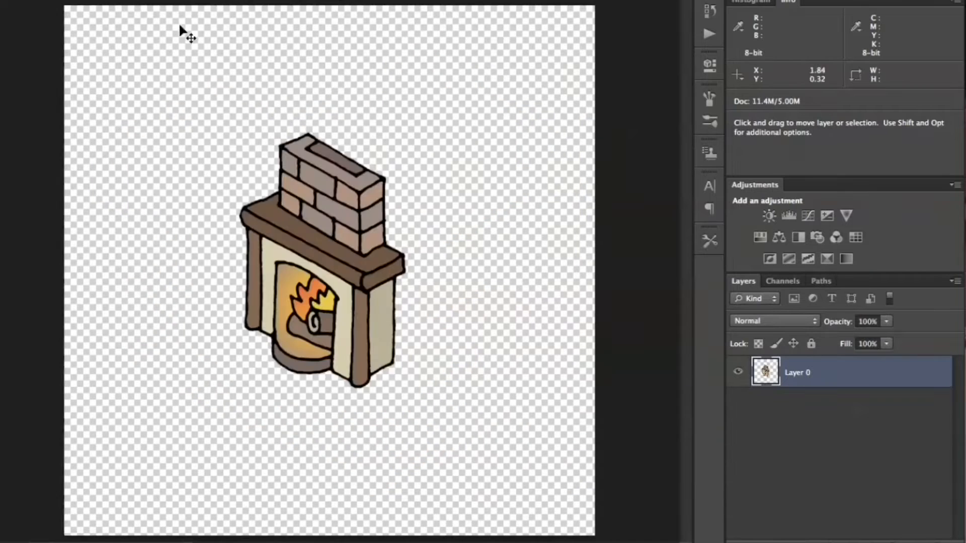
pyautogui.click(187, 0)
pyautogui.click(216, 1)
pyautogui.click(458, 244)
pyautogui.click(453, 229)
pyautogui.click(616, 178)
pyautogui.click(288, 0)
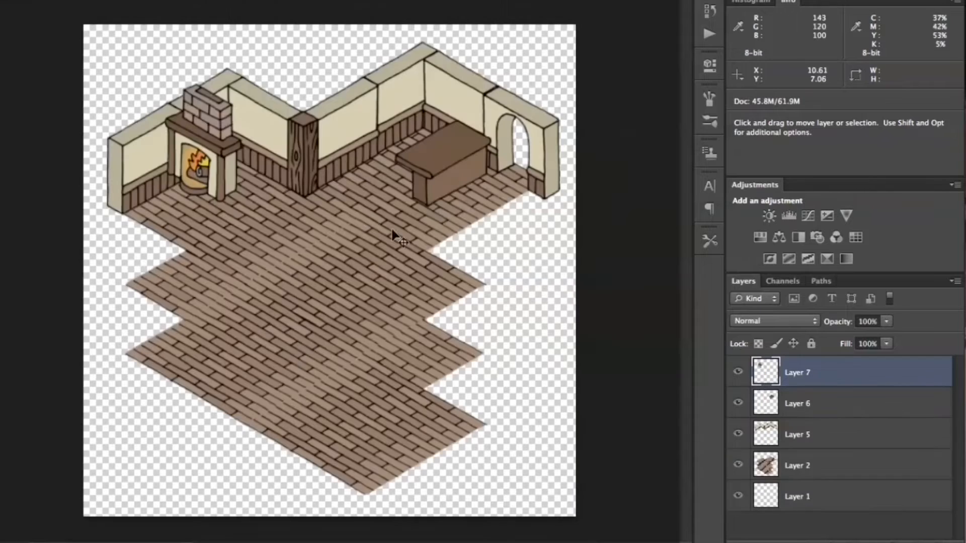
# Flip the fireplace horizontally and move it near the left outer wall.
pyautogui.moveTo(393, 227); pyautogui.dragTo(438, 235)
pyautogui.click(133, 0)
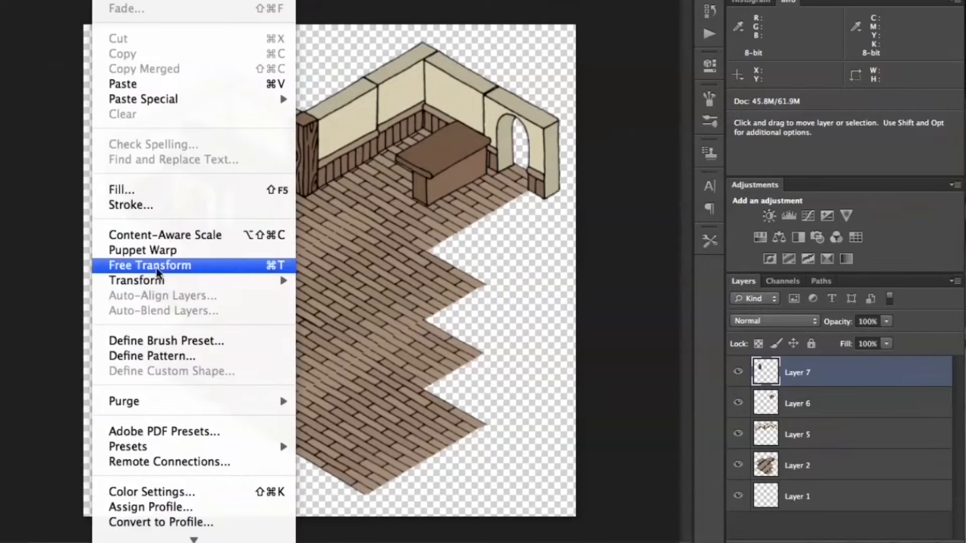
pyautogui.moveTo(201, 280)
pyautogui.click(381, 478)
pyautogui.moveTo(247, 216); pyautogui.dragTo(235, 194)
# Nudge the fireplace up and left until it sits flush against the left outer wall.
pyautogui.hotkey('shift', 'Up')
pyautogui.hotkey('shift', 'Up')
pyautogui.hotkey('shift', 'Up')
pyautogui.hotkey('shift', 'Up')
pyautogui.hotkey('shift', 'Up')
pyautogui.hotkey('shift', 'Up')
pyautogui.hotkey('shift', 'Up')
pyautogui.hotkey('shift', 'Up')
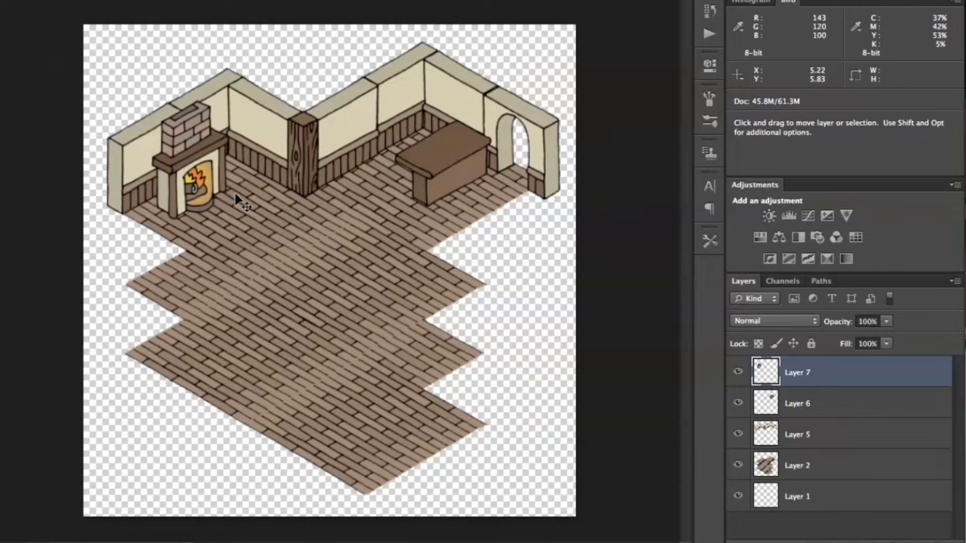
pyautogui.hotkey('shift', 'Left')
pyautogui.hotkey('shift', 'Left')
pyautogui.hotkey('shift', 'Left')
pyautogui.hotkey('shift', 'Left')
pyautogui.hotkey('shift', 'Up')
pyautogui.hotkey('shift', 'Up')
pyautogui.hotkey('shift', 'Up')
pyautogui.hotkey('shift', 'Left')
pyautogui.hotkey('shift', 'Left')
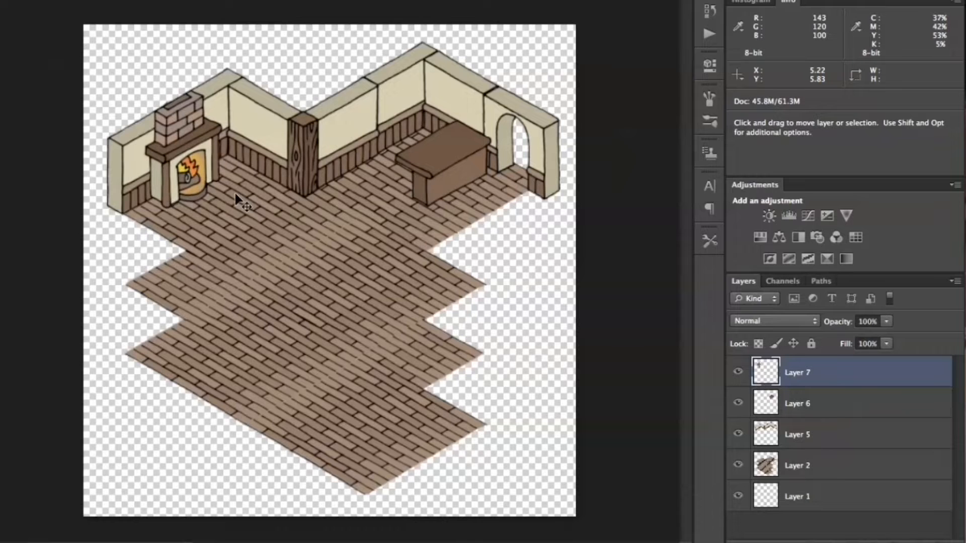
# Bring the red Tavern Rug.png in directly above the Layer 2 floor and place it in front of the fireplace.
pyautogui.click(838, 468)
pyautogui.click(71, 1)
pyautogui.click(95, 1)
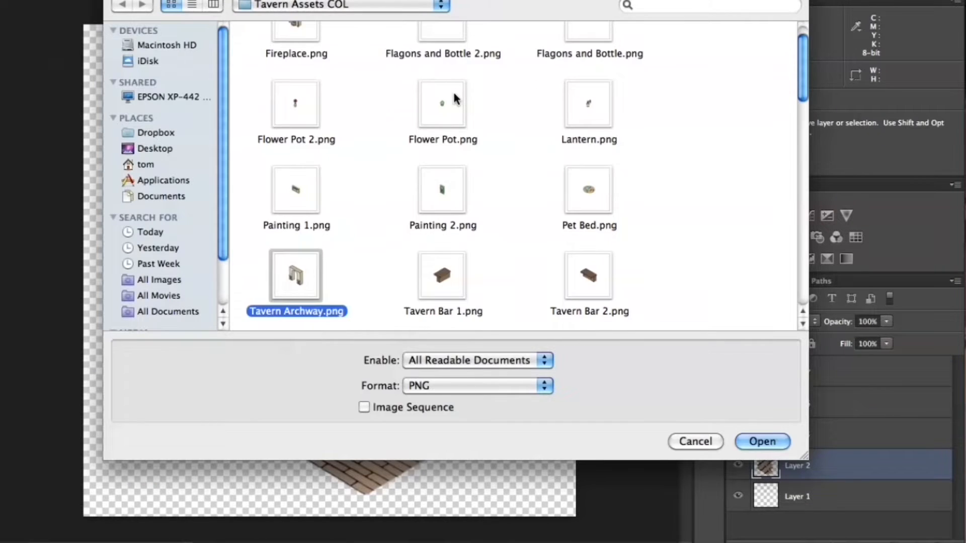
pyautogui.scroll(-8, 453, 90)
pyautogui.scroll(-5, 569, 198)
pyautogui.click(442, 307)
pyautogui.click(763, 441)
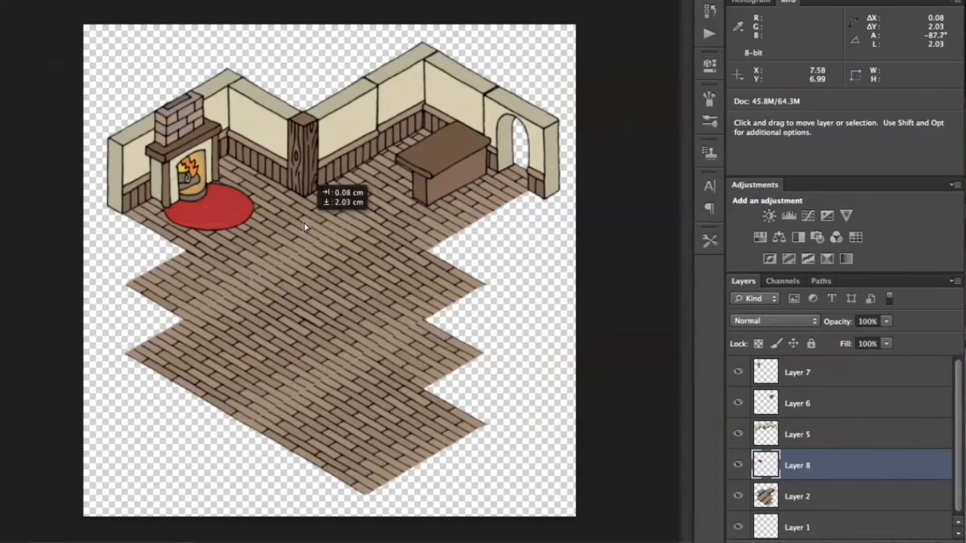
# Open Pet Bed.png from the Tavern Assets COL folder.
pyautogui.click(70, 1)
pyautogui.click(96, 1)
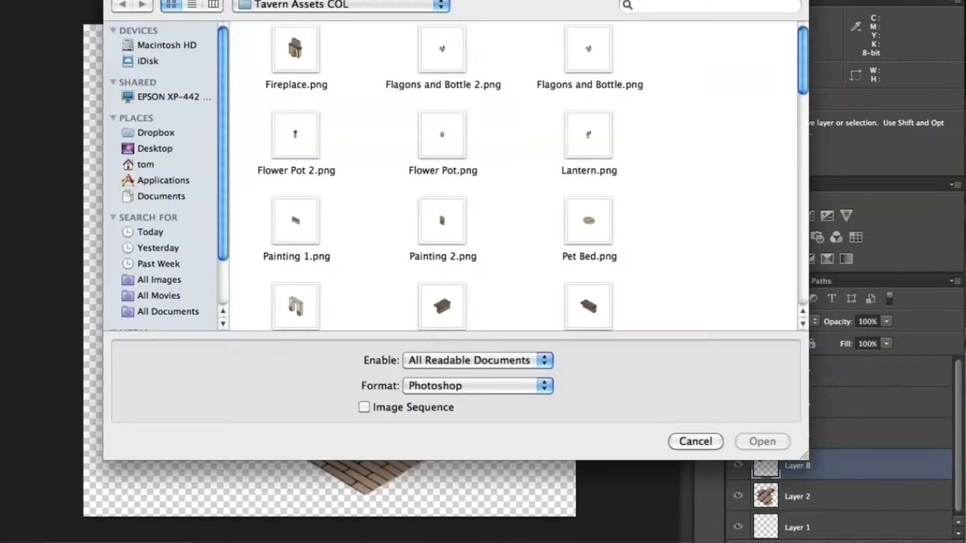
pyautogui.scroll(-5, 506, 119)
pyautogui.scroll(-2, 581, 197)
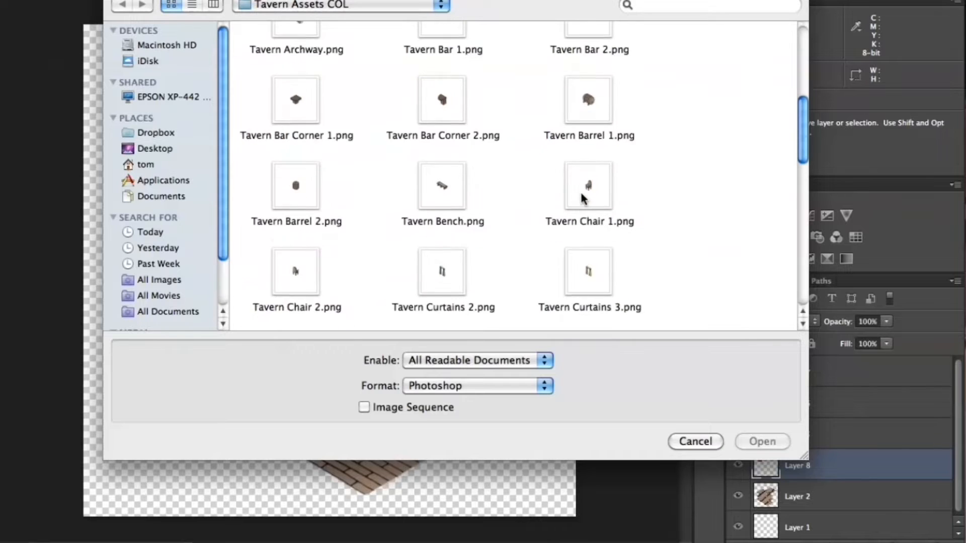
pyautogui.scroll(3, 582, 201)
pyautogui.click(584, 88)
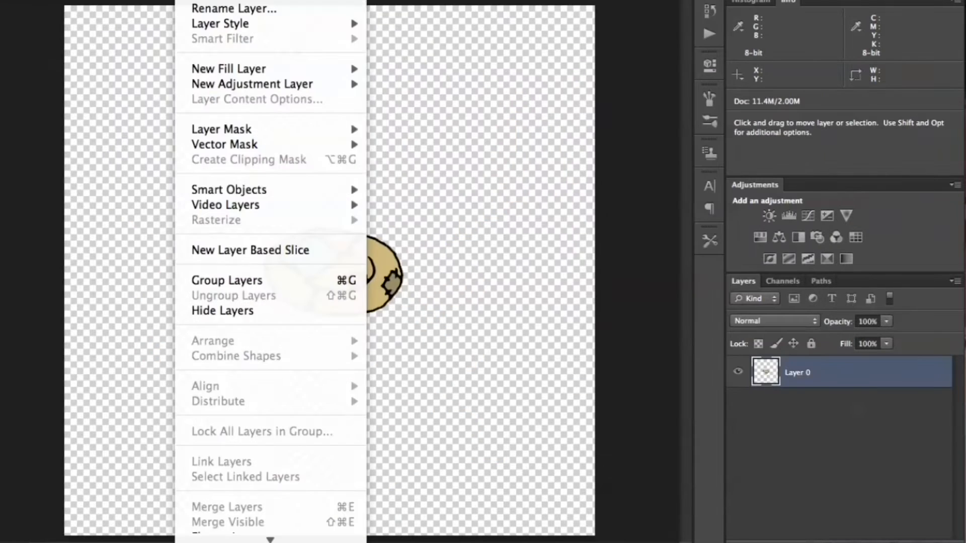
# Duplicate the pet bed into Untitled-1, move its layer to the top of the stack and place it beside the red rug.
pyautogui.click(234, 8)
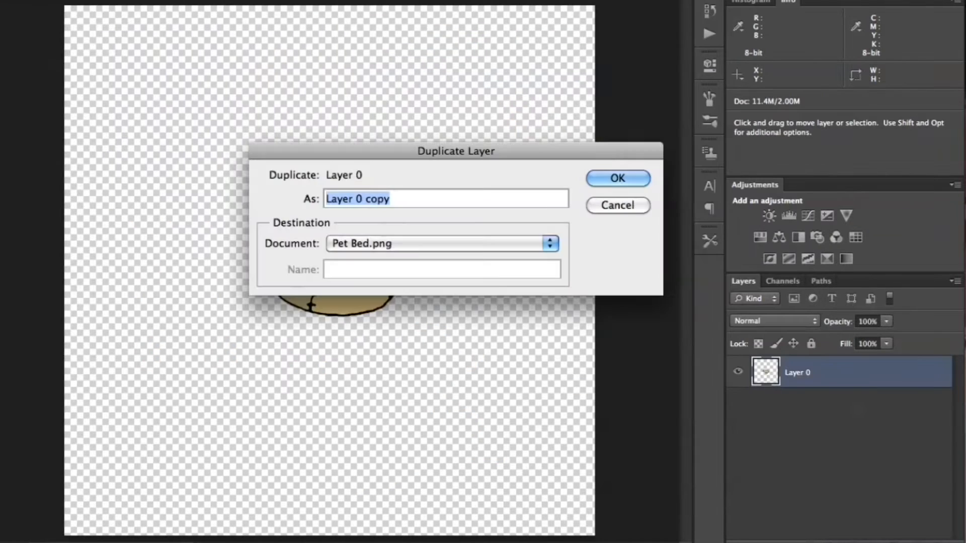
pyautogui.click(402, 243)
pyautogui.click(384, 225)
pyautogui.click(617, 179)
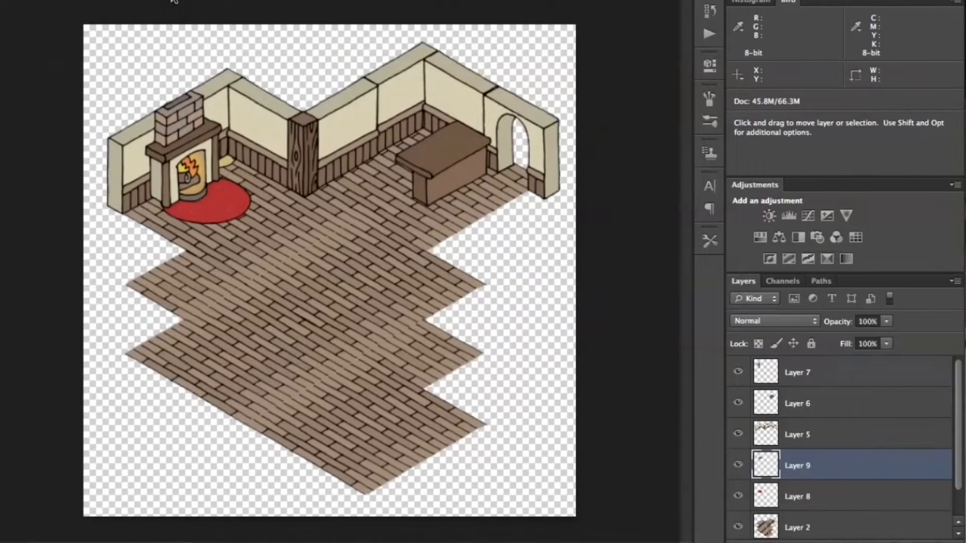
pyautogui.moveTo(458, 392); pyautogui.dragTo(502, 378)
pyautogui.moveTo(848, 468); pyautogui.dragTo(833, 364)
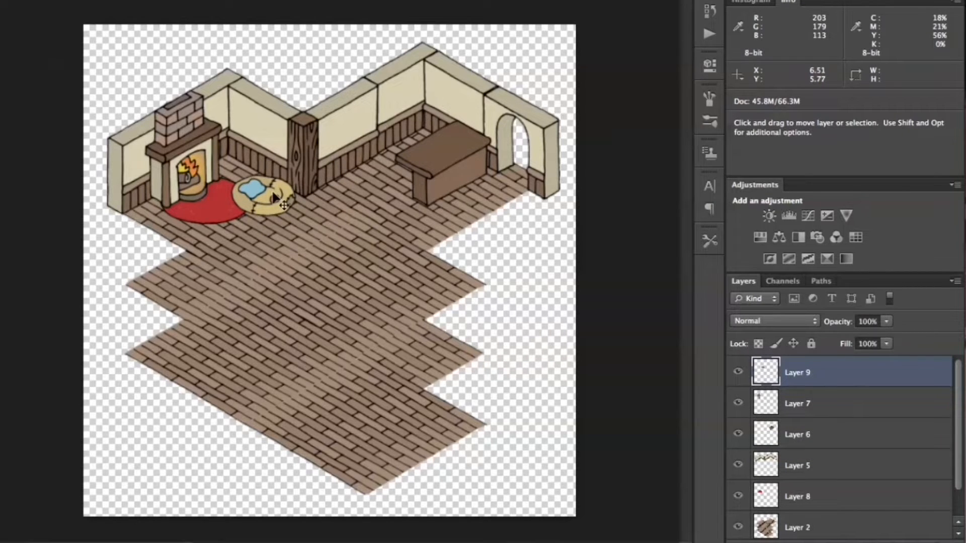
# Bring Tavern Shelf.png into Untitled-1 and mount it on the back wall behind the bar.
pyautogui.click(159, 22)
pyautogui.scroll(-15, 526, 121)
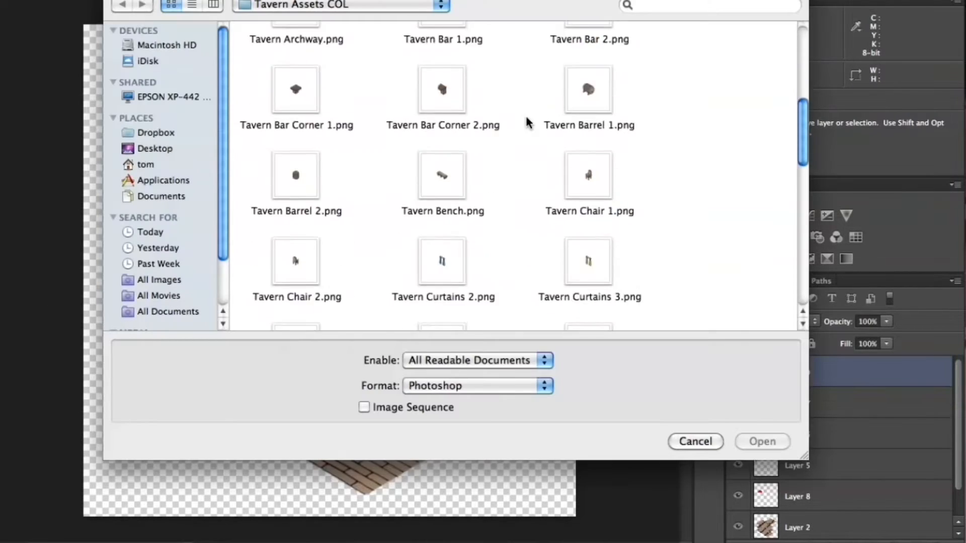
pyautogui.scroll(-6, 527, 121)
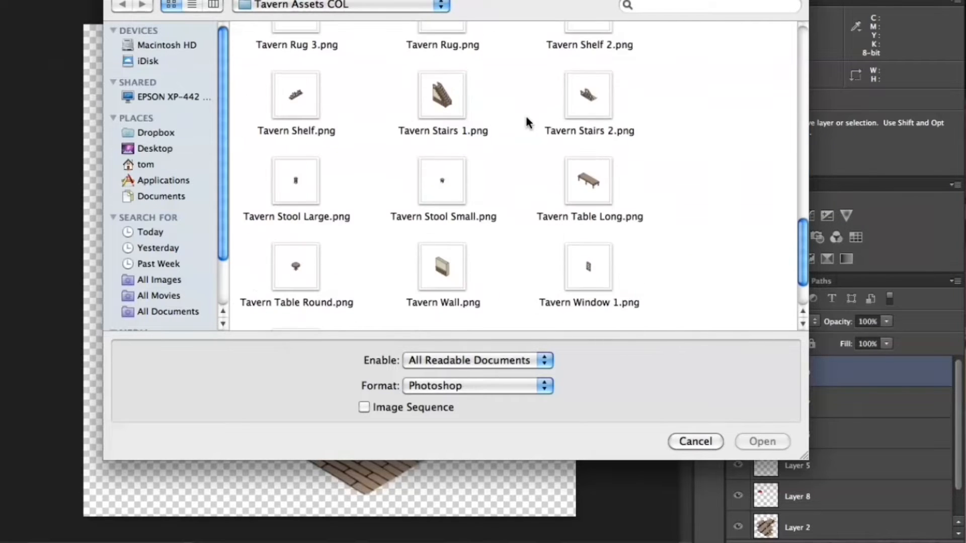
pyautogui.scroll(3, 526, 121)
pyautogui.click(295, 132)
pyautogui.click(760, 441)
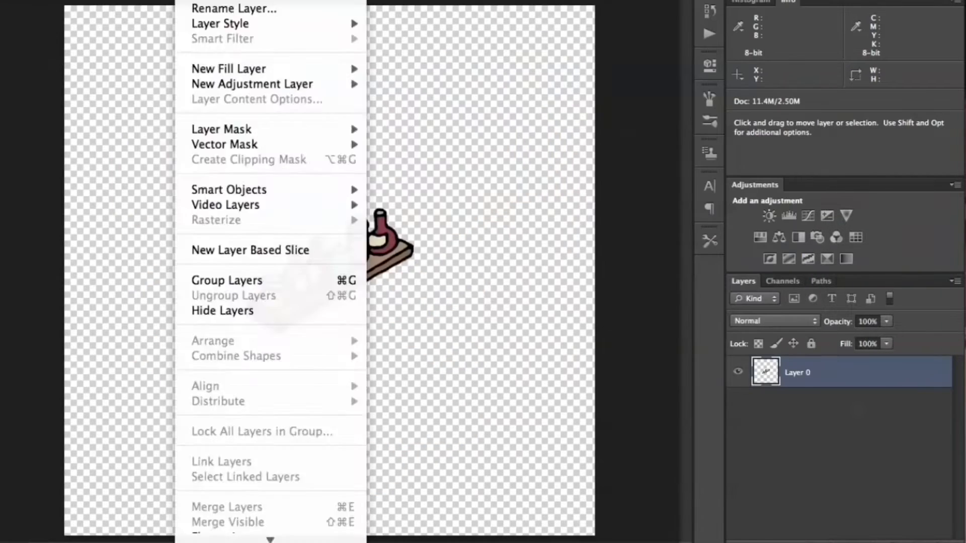
pyautogui.click(619, 176)
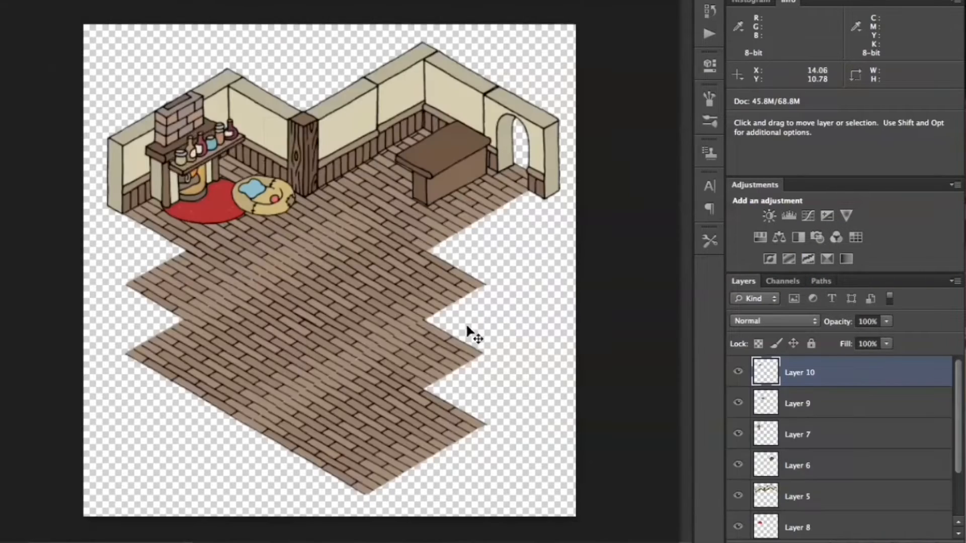
pyautogui.moveTo(383, 273); pyautogui.dragTo(572, 243)
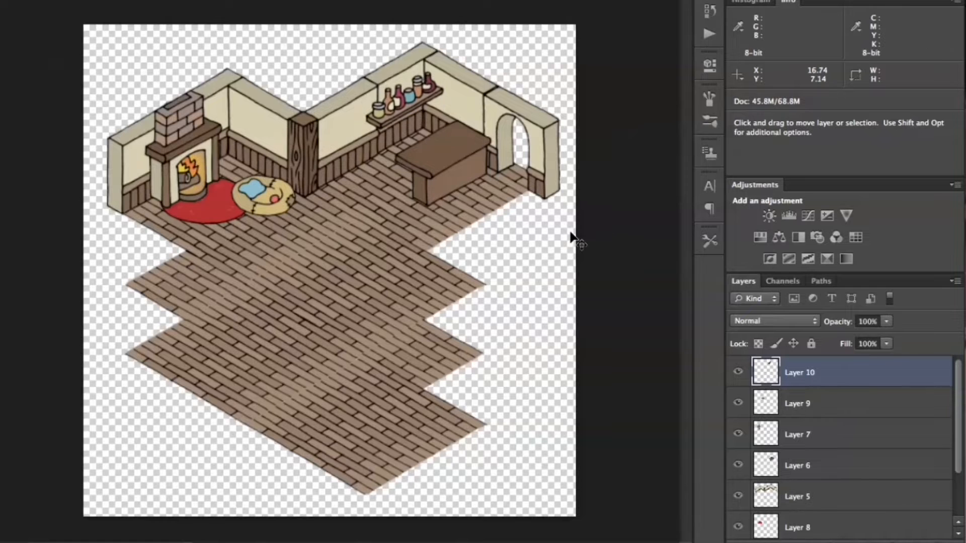
# Bring Tavern Shelf 2.png into Untitled-1 and line it up between the pillar and the first bottle shelf.
pyautogui.click(71, 0)
pyautogui.click(80, 0)
pyautogui.scroll(-15, 473, 136)
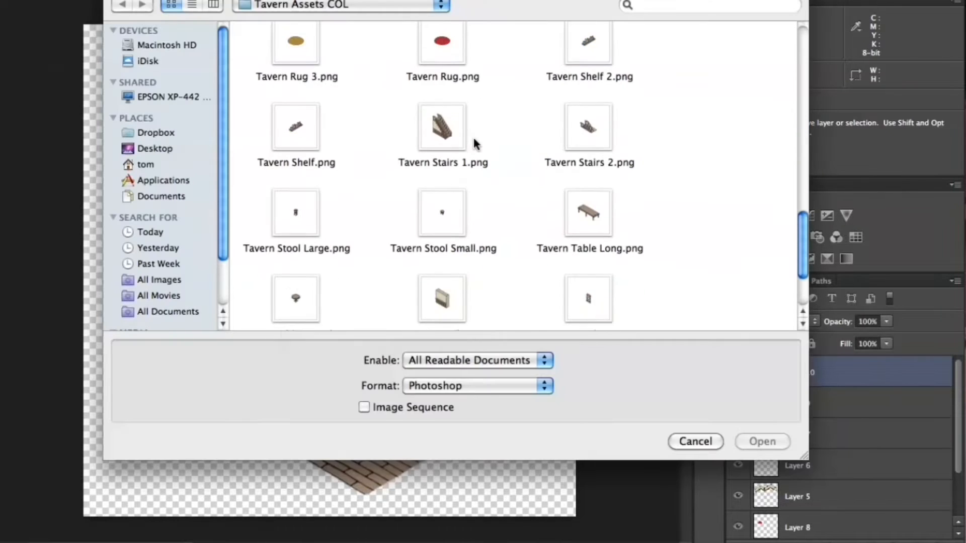
pyautogui.click(599, 41)
pyautogui.click(757, 443)
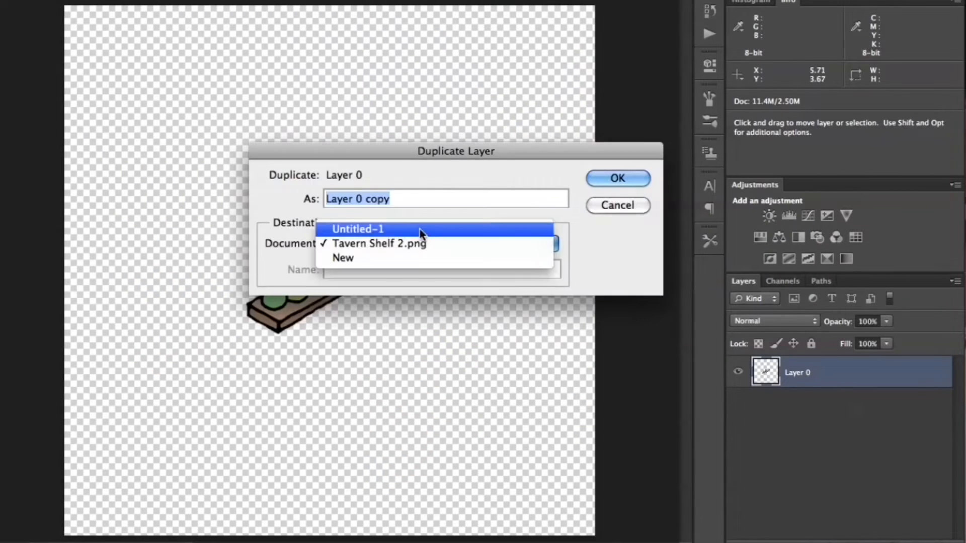
pyautogui.click(423, 233)
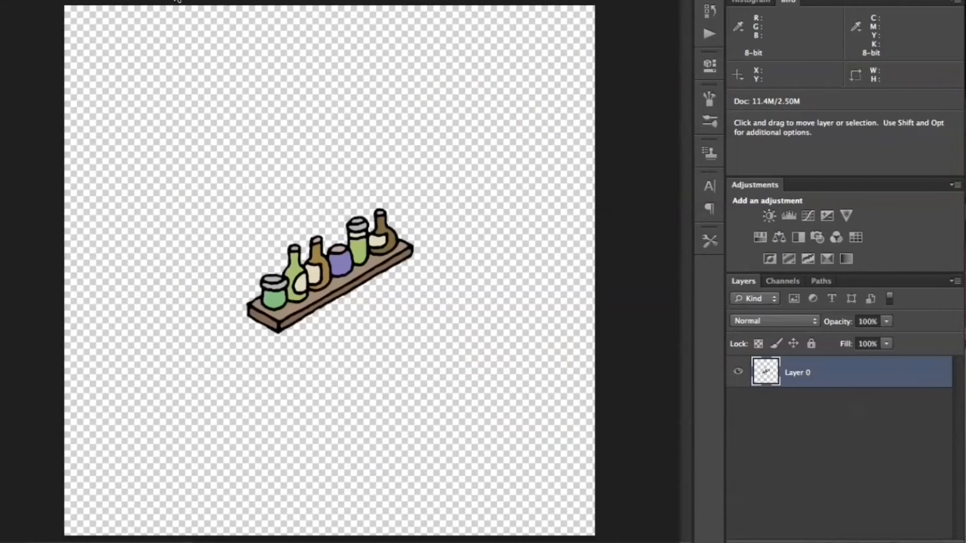
pyautogui.moveTo(362, 201); pyautogui.dragTo(458, 168)
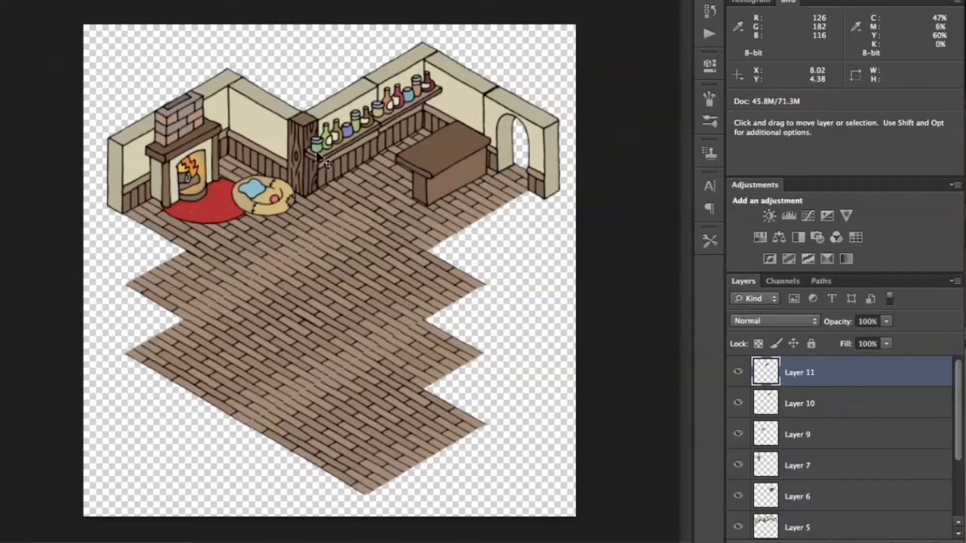
# Shift the bar slightly toward the back wall and line up three copies of Tavern Stool Large along its front.
pyautogui.click(465, 172)
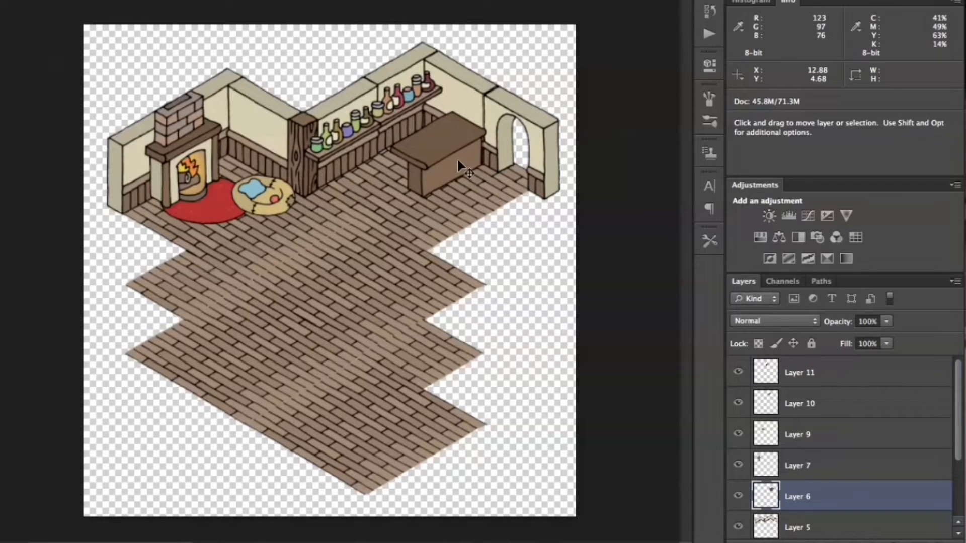
pyautogui.click(69, 0)
pyautogui.click(83, 0)
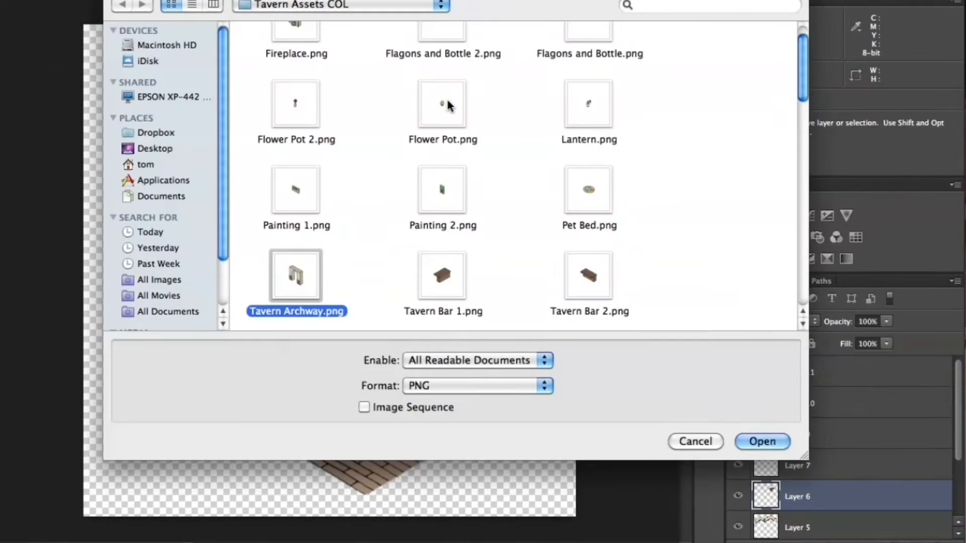
pyautogui.scroll(-5, 622, 204)
pyautogui.scroll(-10, 514, 186)
pyautogui.click(296, 191)
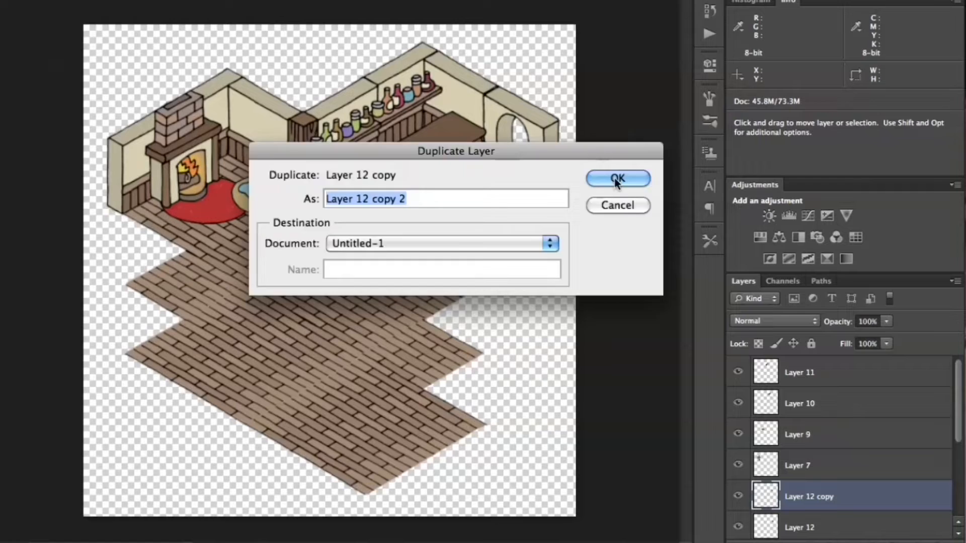
pyautogui.press('Return')
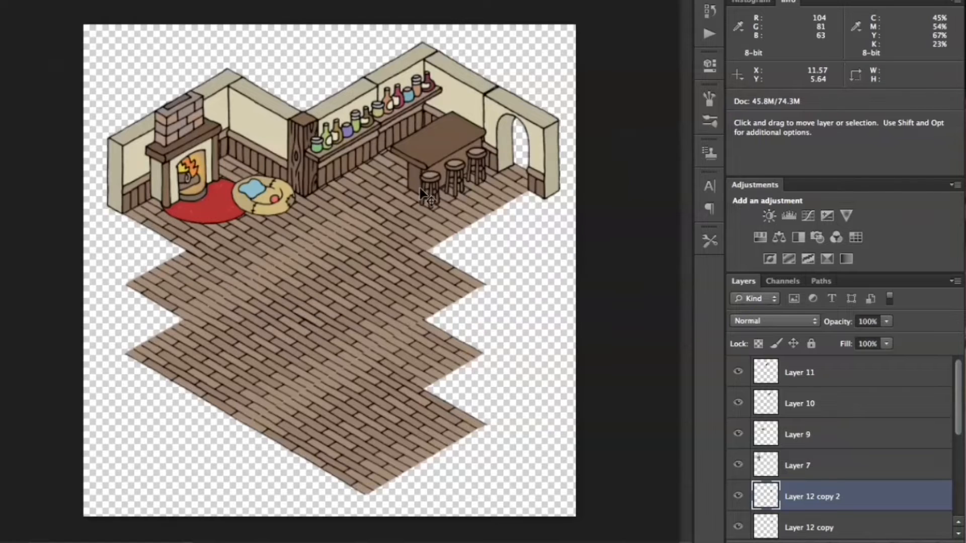
# Set the flagons and bottle on the bar top and place Tavern Barrel 2 at the bar's end nearest the pillar.
pyautogui.click(71, 0)
pyautogui.click(91, 0)
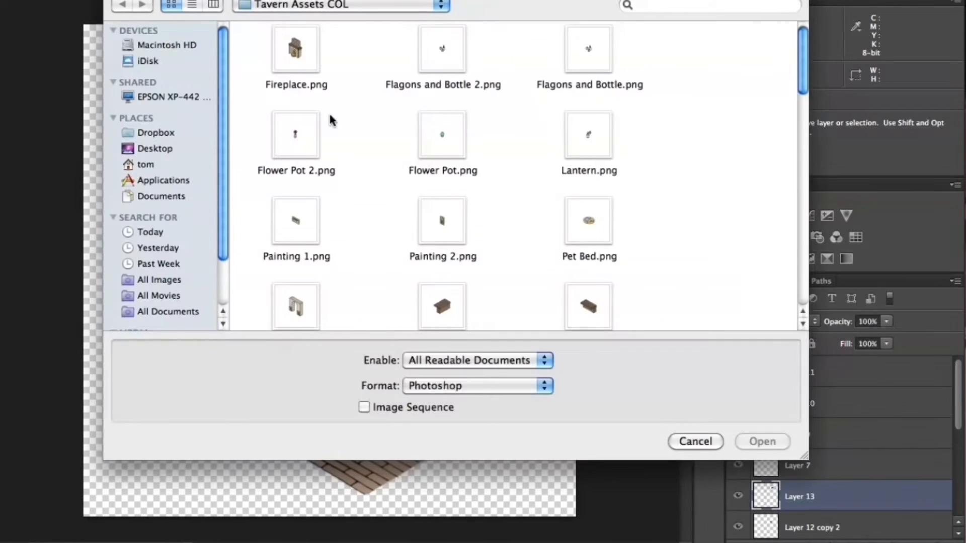
pyautogui.write('tavern barrel 2')
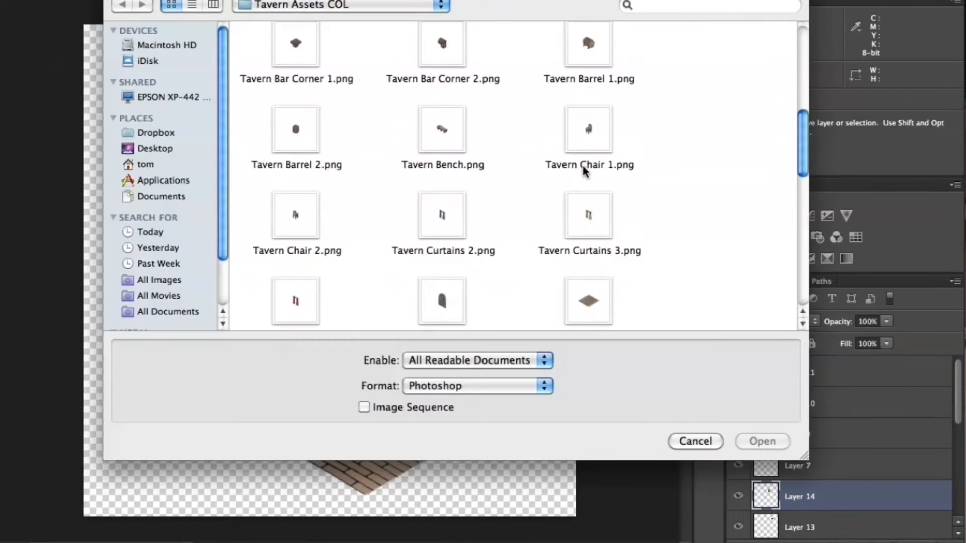
# Bring the long tavern table into Untitled-1 above the other layers and place it on the floor in front of the pet bed.
pyautogui.scroll(-5, 582, 168)
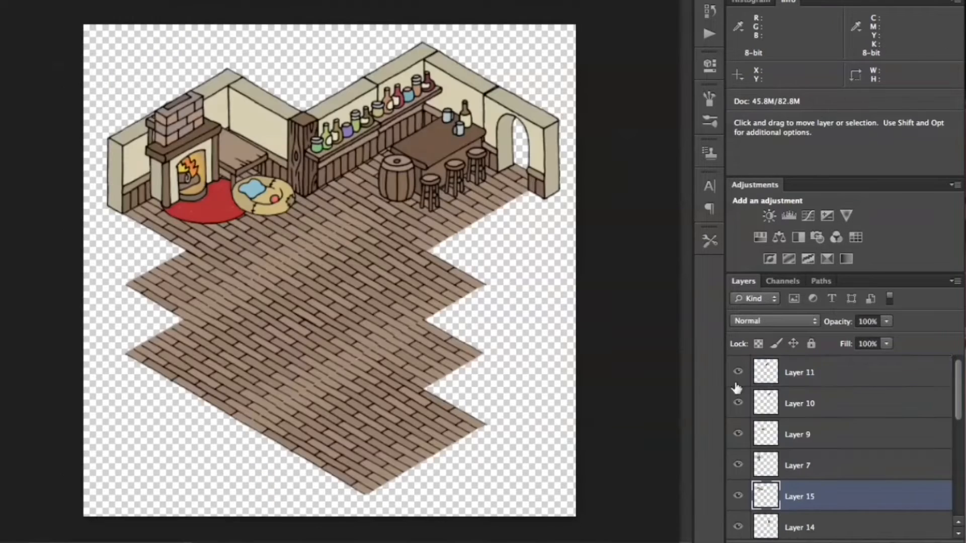
pyautogui.press('super+v')
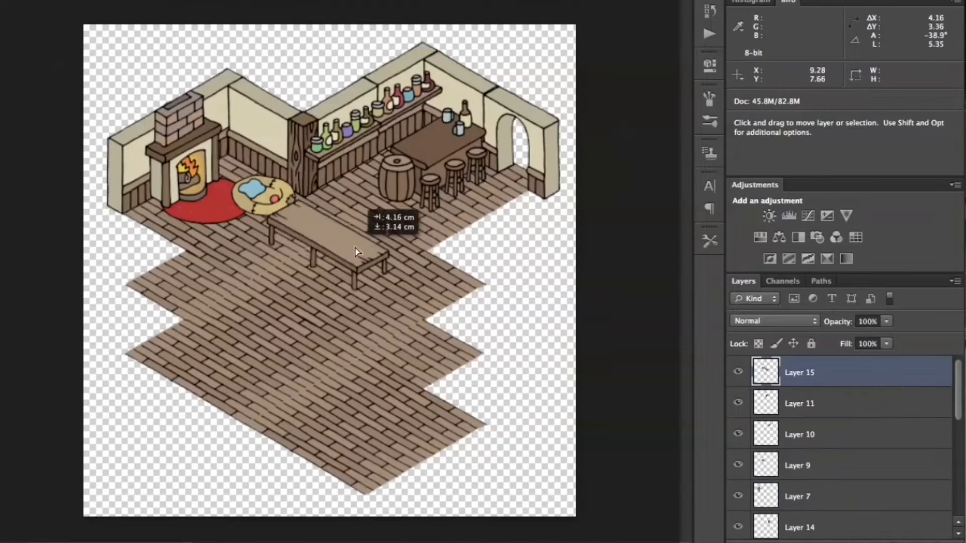
pyautogui.moveTo(362, 252); pyautogui.dragTo(395, 253)
# Try a second copy of the long table beside the first one.
pyautogui.click(189, 0)
pyautogui.click(217, 0)
pyautogui.click(619, 180)
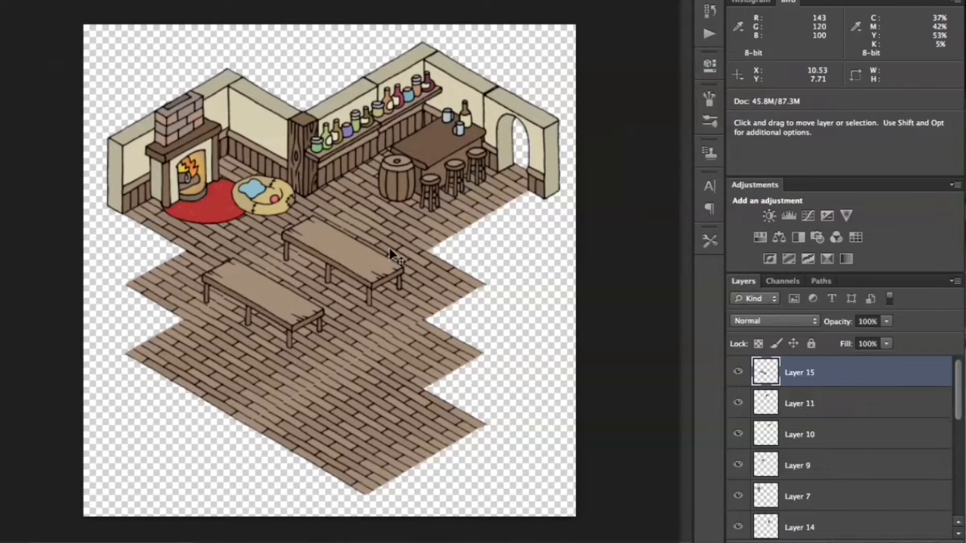
# Open Tavern Chair 1.png and duplicate its layer into Untitled-1.
pyautogui.click(70, 0)
pyautogui.click(95, 0)
pyautogui.press('t')
pyautogui.scroll(-5, 484, 114)
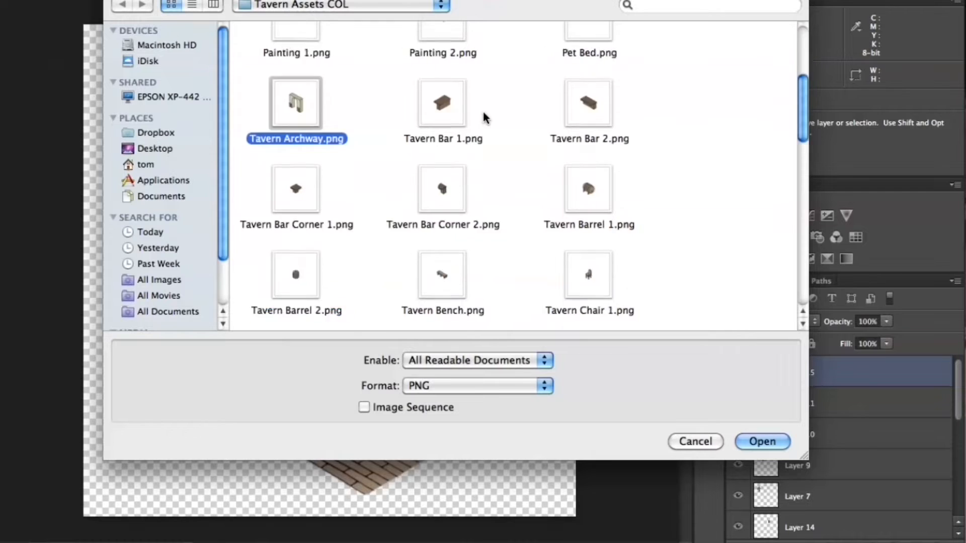
pyautogui.scroll(-5, 484, 117)
pyautogui.click(599, 146)
pyautogui.click(760, 442)
pyautogui.click(189, 0)
pyautogui.click(216, 0)
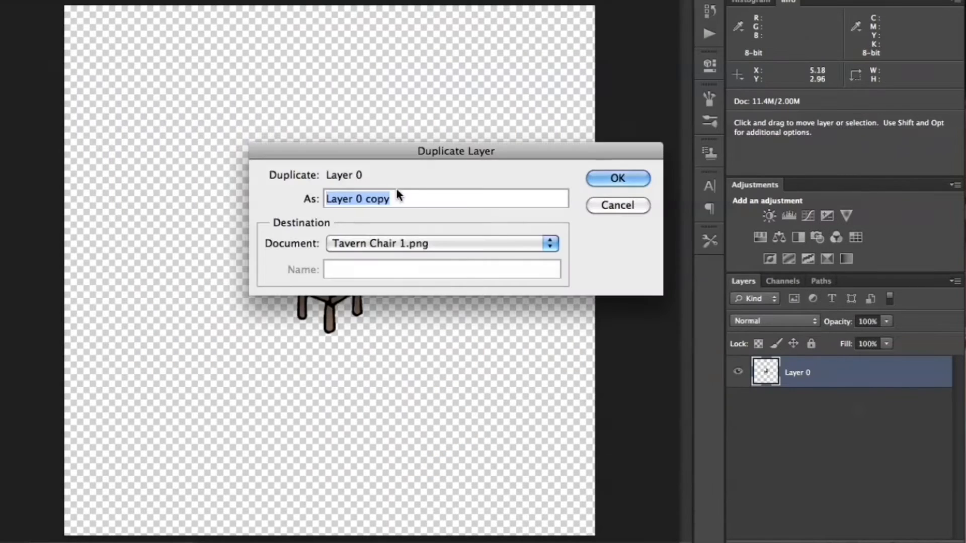
pyautogui.click(408, 244)
pyautogui.click(405, 229)
pyautogui.click(614, 180)
# Tuck the chair behind the long table on a layer beneath it, and add a duplicate chair along the same side.
pyautogui.click(179, 1)
pyautogui.moveTo(302, 228); pyautogui.dragTo(354, 349)
pyautogui.moveTo(800, 372); pyautogui.dragTo(813, 410)
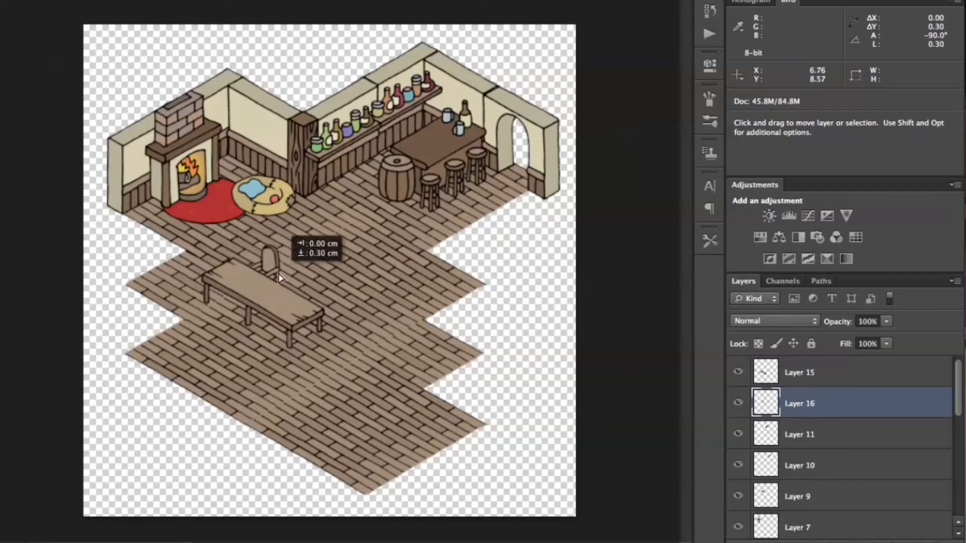
pyautogui.click(188, 1)
pyautogui.click(216, 2)
pyautogui.click(611, 180)
pyautogui.moveTo(292, 247); pyautogui.dragTo(327, 267)
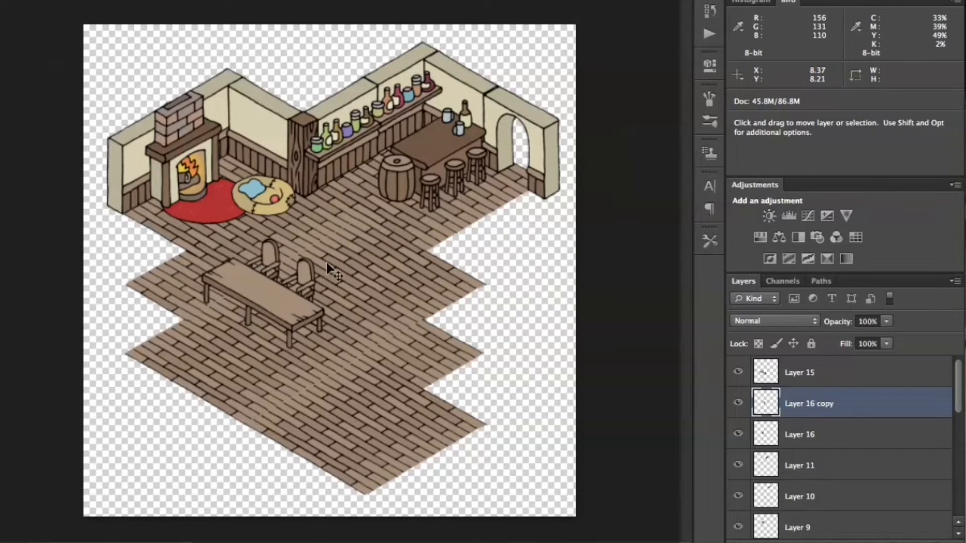
# Bring Tavern Chair 2.png into Untitled-1 above the table layer and line up two copies along the table's front side.
pyautogui.click(73, 1)
pyautogui.click(85, 1)
pyautogui.doubleClick(298, 249)
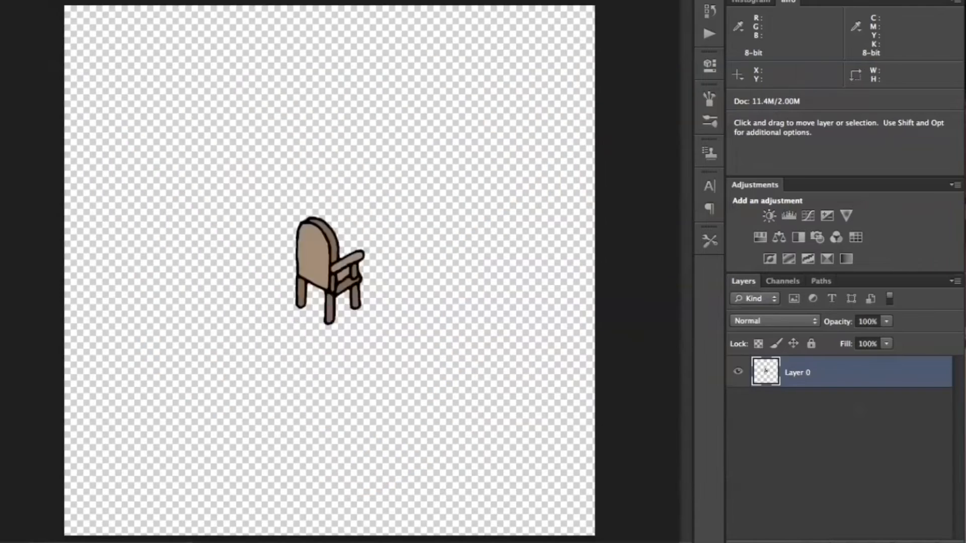
pyautogui.click(189, 1)
pyautogui.click(216, 2)
pyautogui.click(408, 244)
pyautogui.click(405, 229)
pyautogui.click(595, 179)
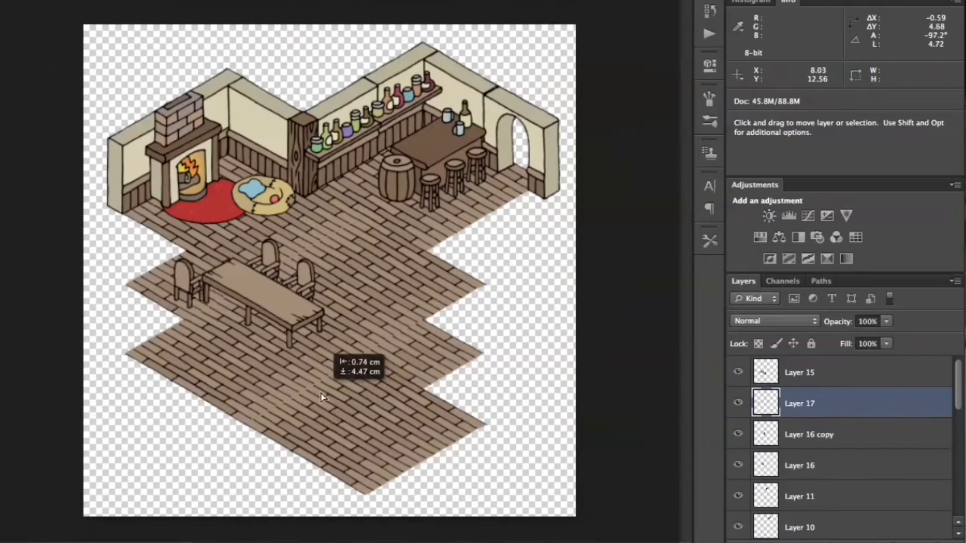
pyautogui.moveTo(321, 393); pyautogui.dragTo(362, 348)
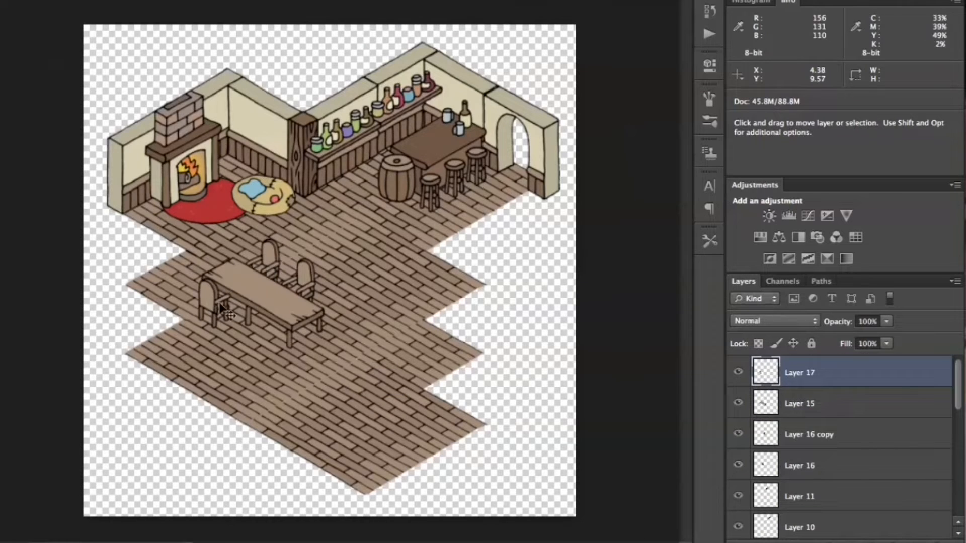
pyautogui.moveTo(221, 308); pyautogui.dragTo(222, 302)
# Merge the long table and its four chairs into one layer and set its Hue/Saturation lightness to -18.
pyautogui.keyDown('shift'); pyautogui.click(862, 499); pyautogui.keyUp('shift')
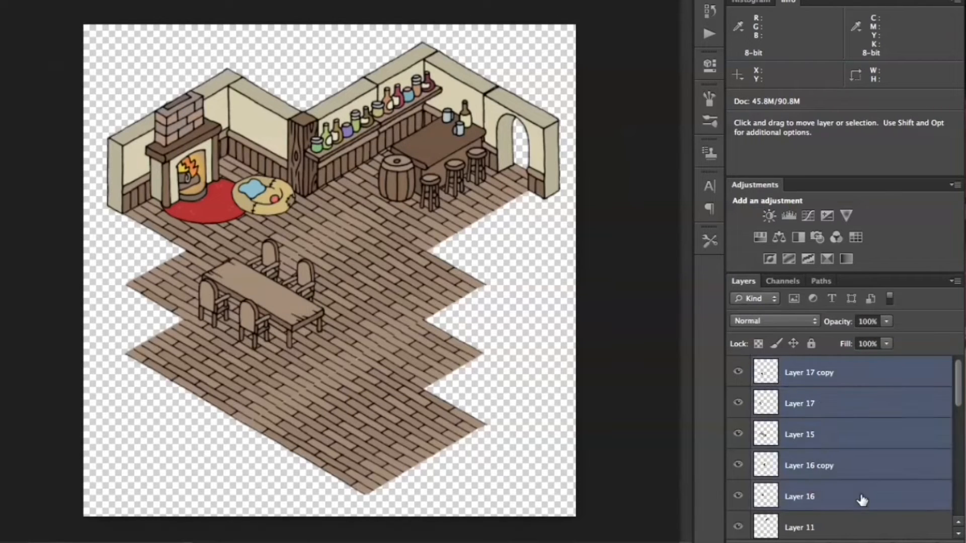
pyautogui.press('super+e')
pyautogui.click(143, 1)
pyautogui.moveTo(201, 1)
pyautogui.click(347, 71)
pyautogui.moveTo(697, 225); pyautogui.dragTo(697, 230)
pyautogui.moveTo(691, 271); pyautogui.dragTo(683, 272)
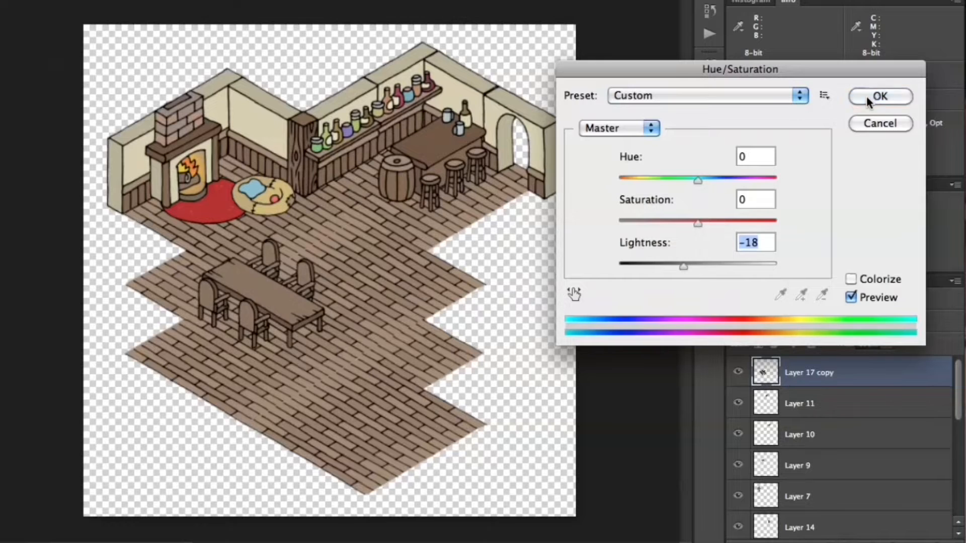
pyautogui.click(869, 101)
# Duplicate the long table set and arrange the two sets one in front of the other on the fireplace side of the floor.
pyautogui.moveTo(274, 303); pyautogui.dragTo(243, 336)
pyautogui.click(179, 1)
pyautogui.click(216, 2)
pyautogui.click(629, 178)
# Bring the round tavern table into Untitled-1 and place it on the open floor in front of the pillar.
pyautogui.click(70, 1)
pyautogui.click(101, 194)
pyautogui.scroll(-8, 683, 189)
pyautogui.scroll(-5, 682, 190)
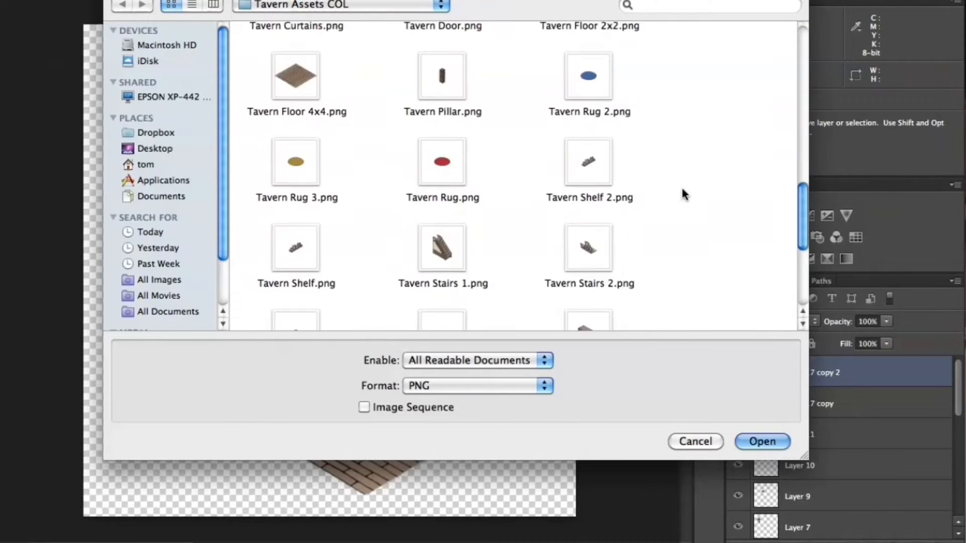
pyautogui.scroll(7, 682, 190)
pyautogui.scroll(-10, 682, 190)
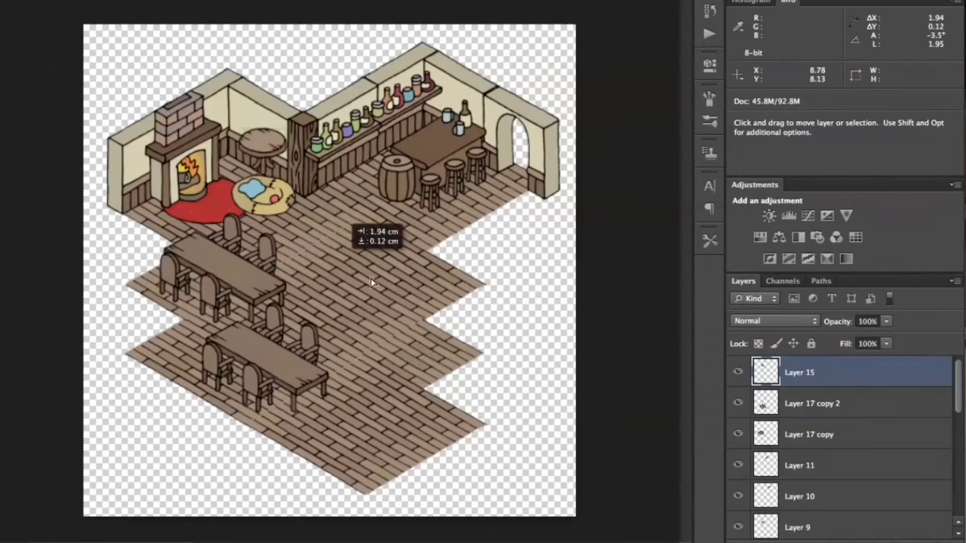
pyautogui.moveTo(315, 279); pyautogui.dragTo(358, 387)
# Add the small stool and two duplicates around the round table, ordering the rear stool's layer beneath the table.
pyautogui.click(71, 1)
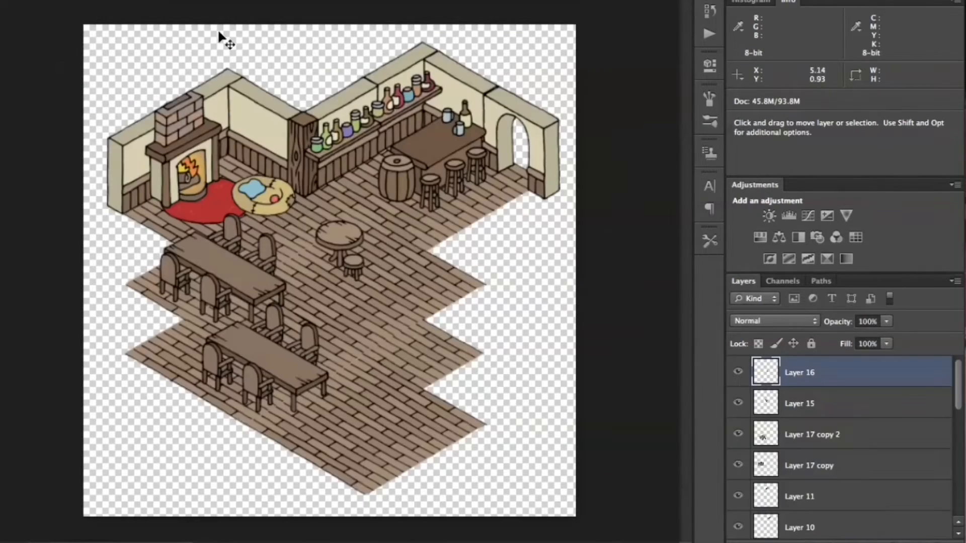
pyautogui.moveTo(370, 307); pyautogui.dragTo(332, 298)
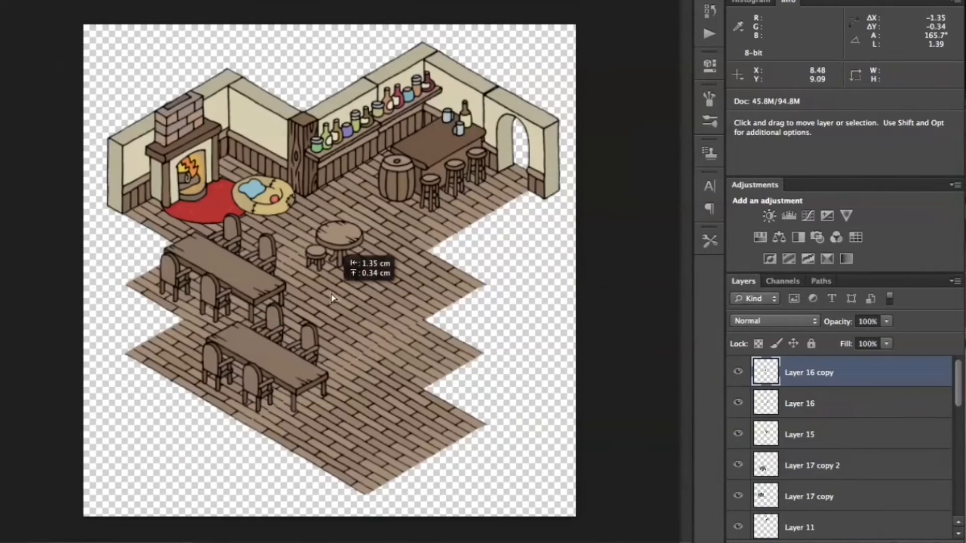
pyautogui.press('super+j')
pyautogui.moveTo(863, 373); pyautogui.dragTo(864, 441)
pyautogui.moveTo(318, 262); pyautogui.dragTo(369, 239)
pyautogui.moveTo(810, 435); pyautogui.dragTo(808, 466)
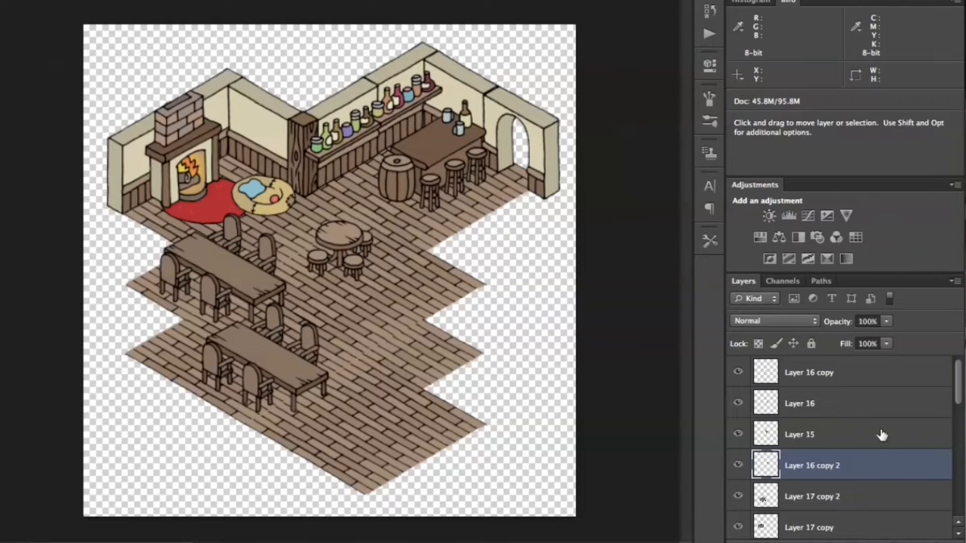
# Merge the round table and its three stools into one layer and darken it slightly with Hue/Saturation lightness.
pyautogui.keyDown('shift'); pyautogui.click(856, 373); pyautogui.keyUp('shift')
pyautogui.press('super+e')
pyautogui.click(138, 1)
pyautogui.click(380, 74)
pyautogui.moveTo(698, 267); pyautogui.dragTo(692, 267)
pyautogui.click(881, 96)
# Duplicate the round table set and position the two sets diagonally across the middle of the floor.
pyautogui.click(183, 1)
pyautogui.moveTo(388, 234); pyautogui.dragTo(403, 311)
# Open Tavern Stairs 1.png, duplicate its layer into Untitled-1 and close the stairs file.
pyautogui.click(69, 1)
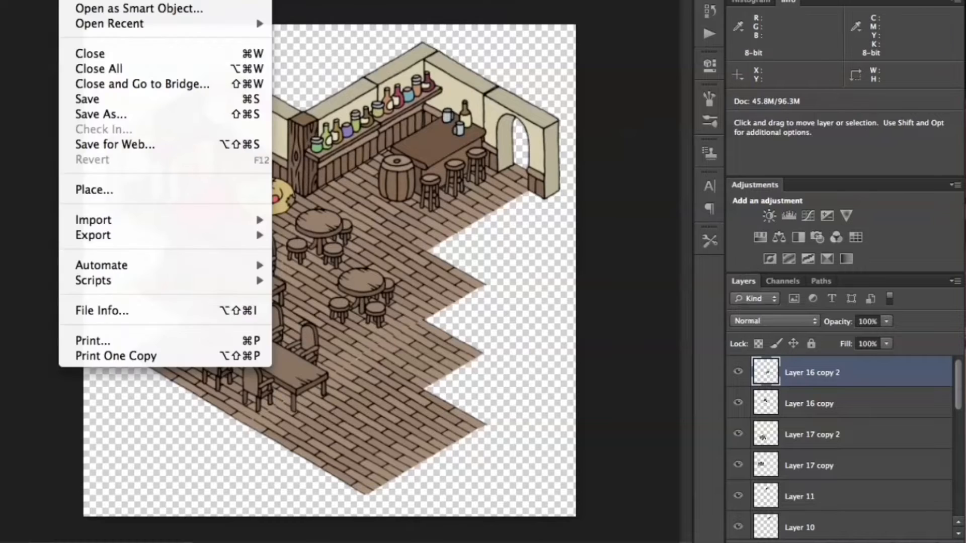
pyautogui.click(91, 1)
pyautogui.scroll(-15, 505, 82)
pyautogui.click(448, 201)
pyautogui.click(763, 440)
pyautogui.click(183, 1)
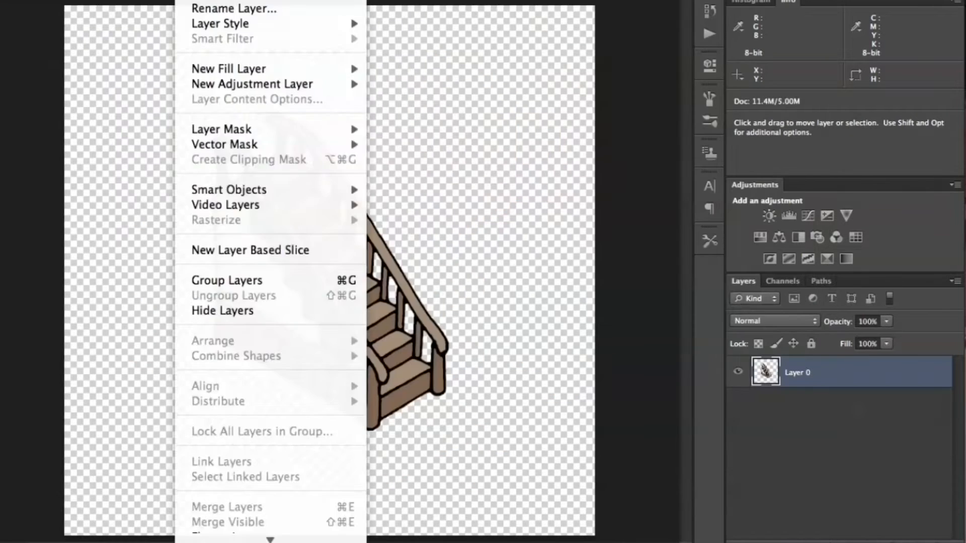
pyautogui.click(227, 1)
pyautogui.click(441, 242)
pyautogui.click(440, 229)
pyautogui.click(598, 182)
pyautogui.press('super+w')
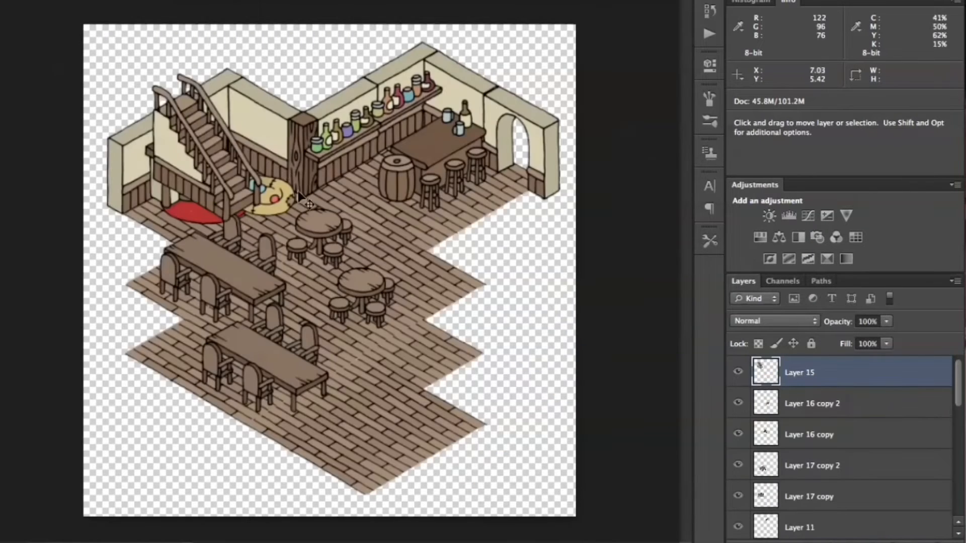
# Flip the stairs horizontally and fit them against the stepped floor edge beside the front round table.
pyautogui.moveTo(300, 197); pyautogui.dragTo(558, 326)
pyautogui.click(114, 1)
pyautogui.moveTo(251, 281)
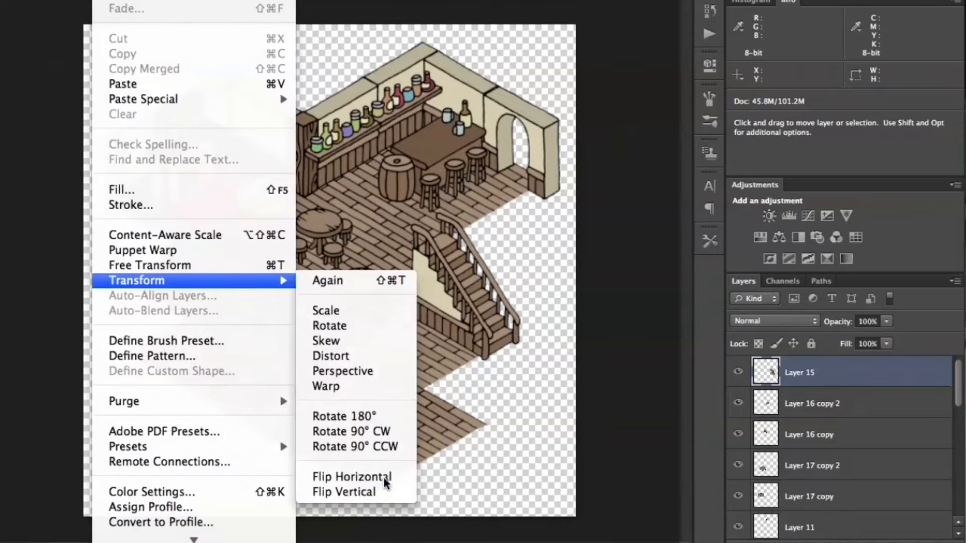
pyautogui.click(385, 483)
pyautogui.moveTo(488, 316); pyautogui.dragTo(440, 358)
pyautogui.moveTo(453, 353); pyautogui.dragTo(454, 354)
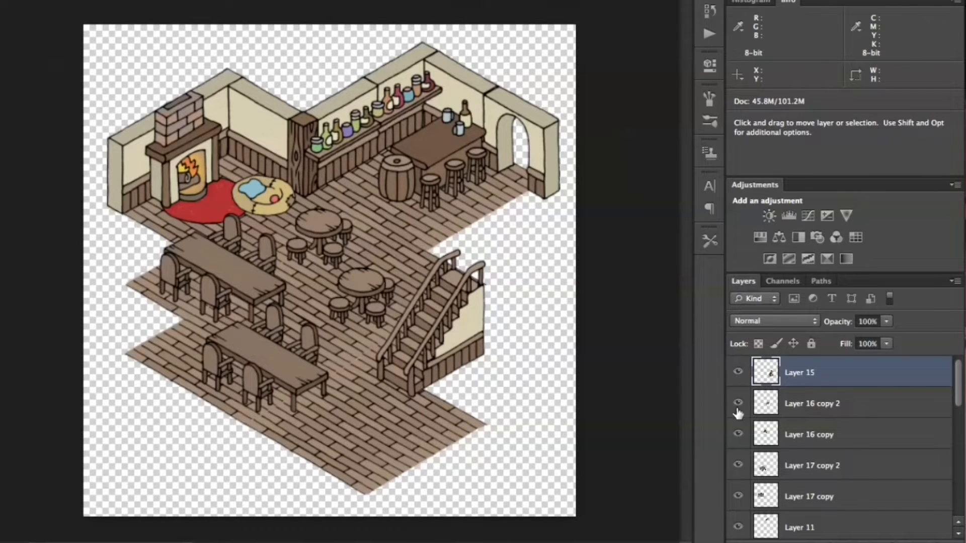
# Bring Tavern Floor 2x2.png into Untitled-1 directly above the floor on Layer 2.
pyautogui.scroll(-10, 805, 453)
pyautogui.click(851, 494)
pyautogui.press('super+o')
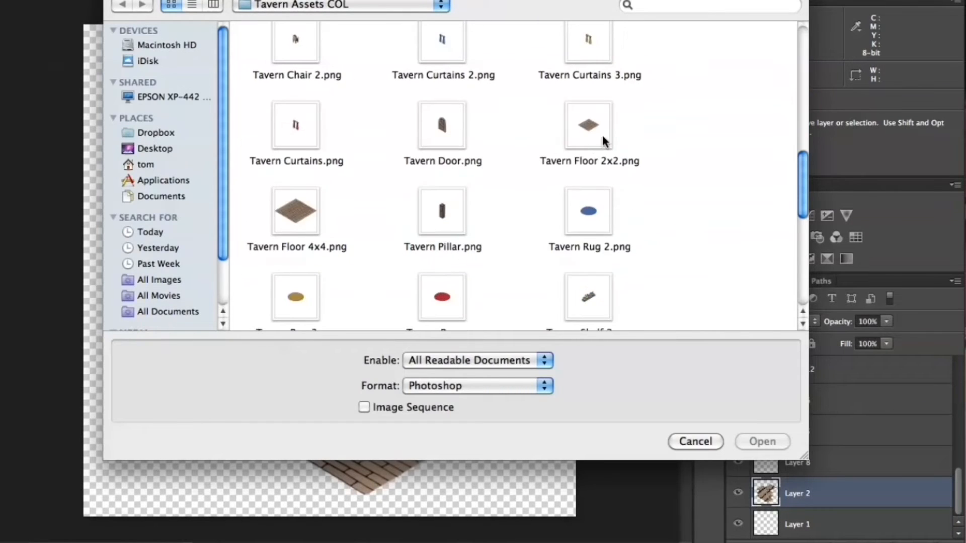
pyautogui.doubleClick(602, 138)
pyautogui.click(184, 0)
pyautogui.click(201, 0)
pyautogui.click(428, 244)
pyautogui.click(427, 230)
pyautogui.click(616, 180)
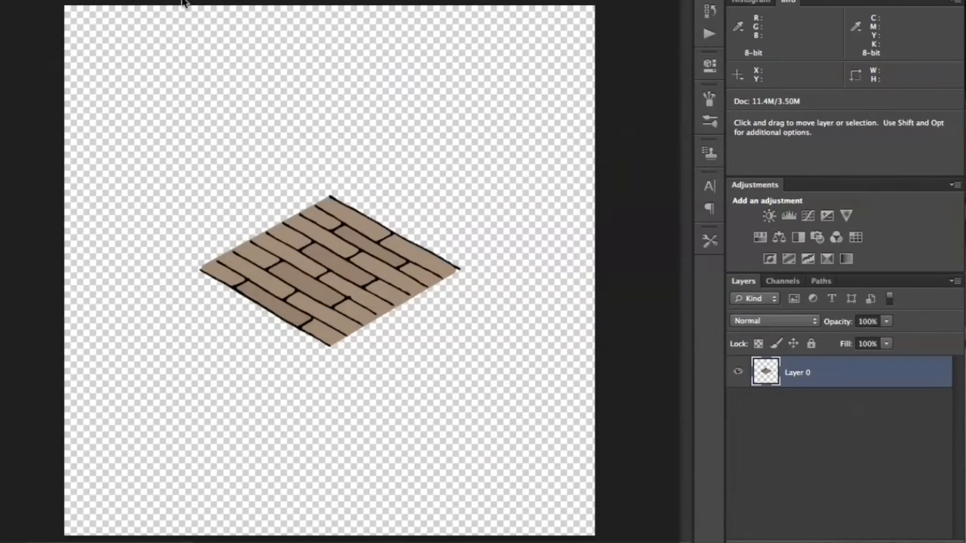
# Align the 2x2 floor tile with the existing planks to fill the notch beside the stairs.
pyautogui.press('Right')
pyautogui.press('Right')
pyautogui.press('Right')
pyautogui.press('Right')
pyautogui.press('Right')
pyautogui.press('Right')
pyautogui.press('Right')
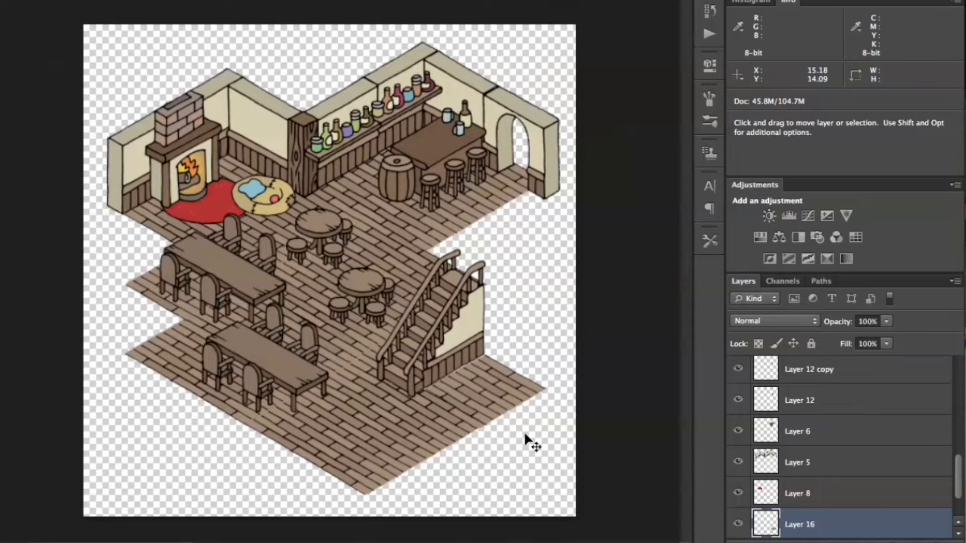
# Bring Tavern Barrel 1.png into Untitled-1 above the stairs layer and set it against the wall under the stairs.
pyautogui.scroll(-2, 855, 478)
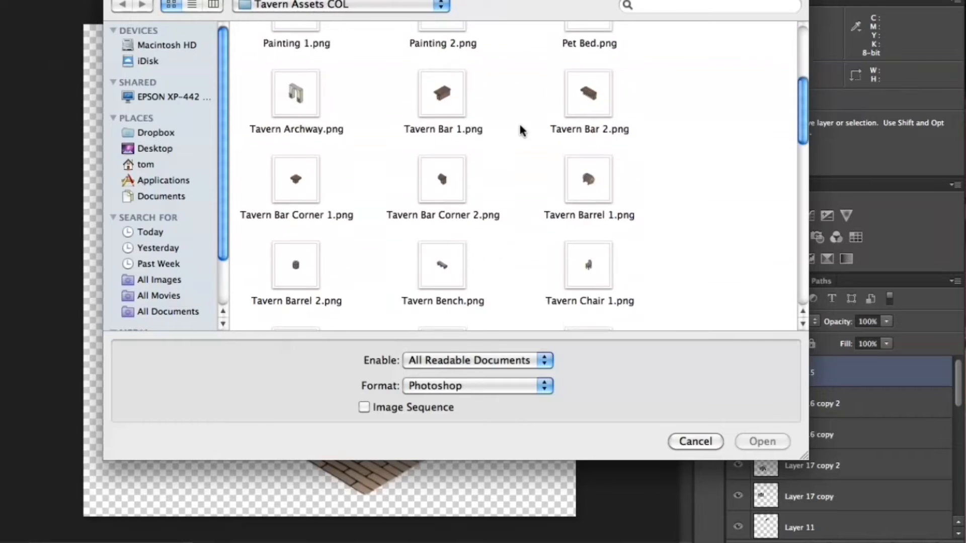
pyautogui.scroll(-2, 519, 129)
pyautogui.click(586, 88)
pyautogui.doubleClick(597, 96)
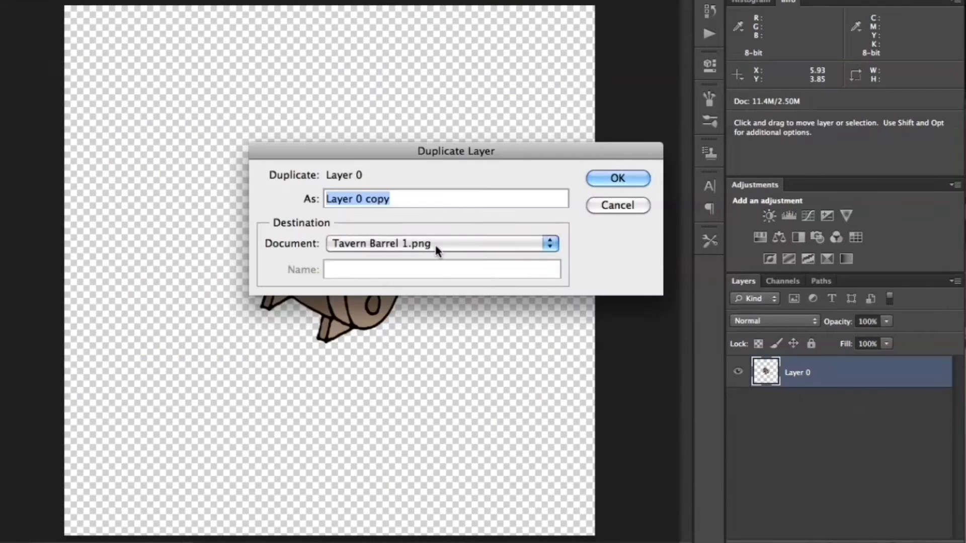
pyautogui.click(435, 246)
pyautogui.click(433, 228)
pyautogui.click(606, 181)
pyautogui.click(199, 1)
pyautogui.moveTo(233, 202); pyautogui.dragTo(521, 411)
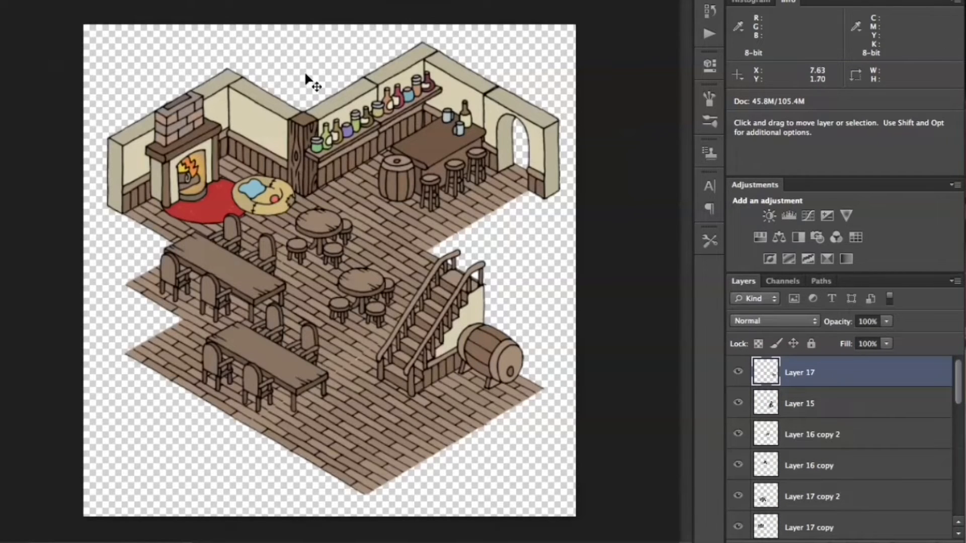
# Open Painting 2.png and duplicate its layer into Untitled-1.
pyautogui.click(68, 0)
pyautogui.click(80, 0)
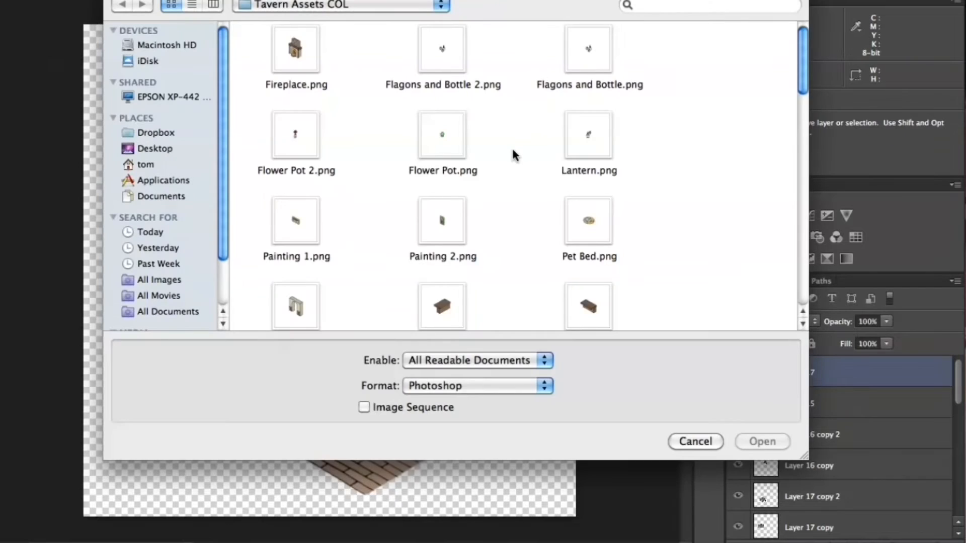
pyautogui.scroll(-3, 512, 151)
pyautogui.click(460, 156)
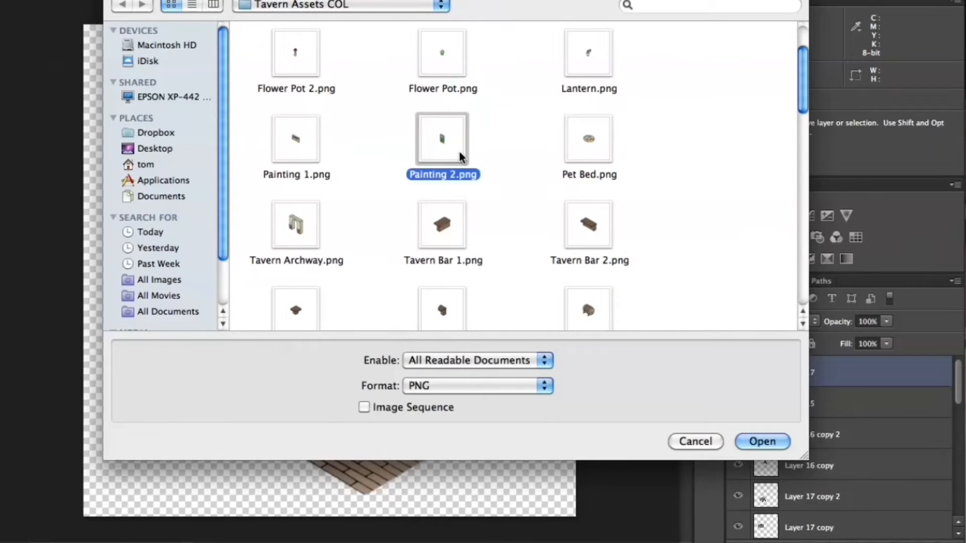
pyautogui.click(765, 434)
pyautogui.click(182, 0)
pyautogui.click(202, 0)
pyautogui.click(437, 245)
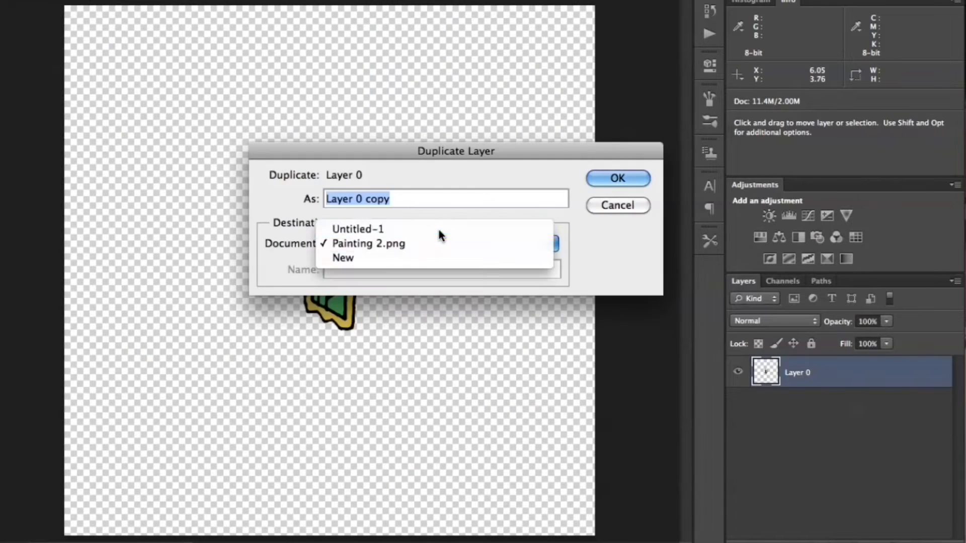
pyautogui.click(437, 228)
pyautogui.click(615, 180)
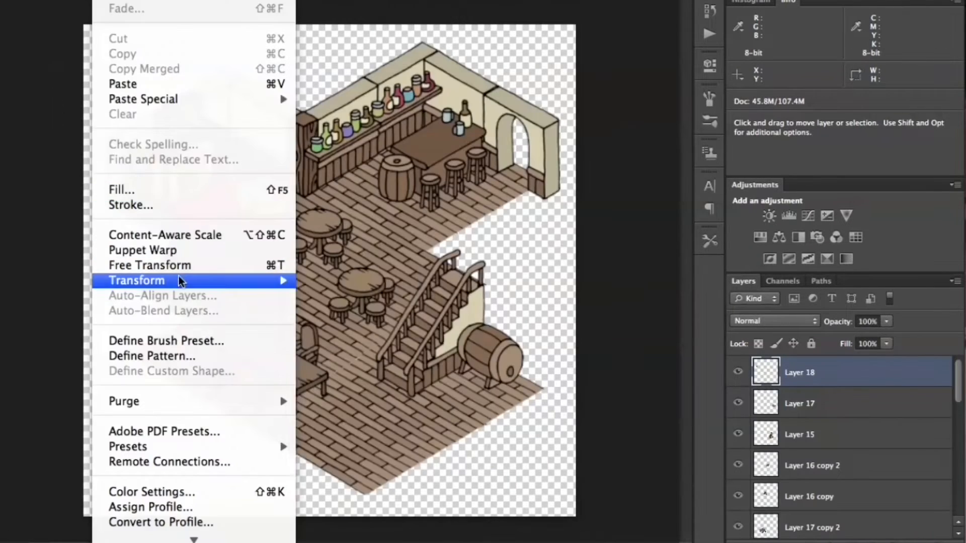
# Flip the painting horizontally and hang it on the wall section beside the fireplace.
pyautogui.moveTo(181, 280)
pyautogui.click(384, 476)
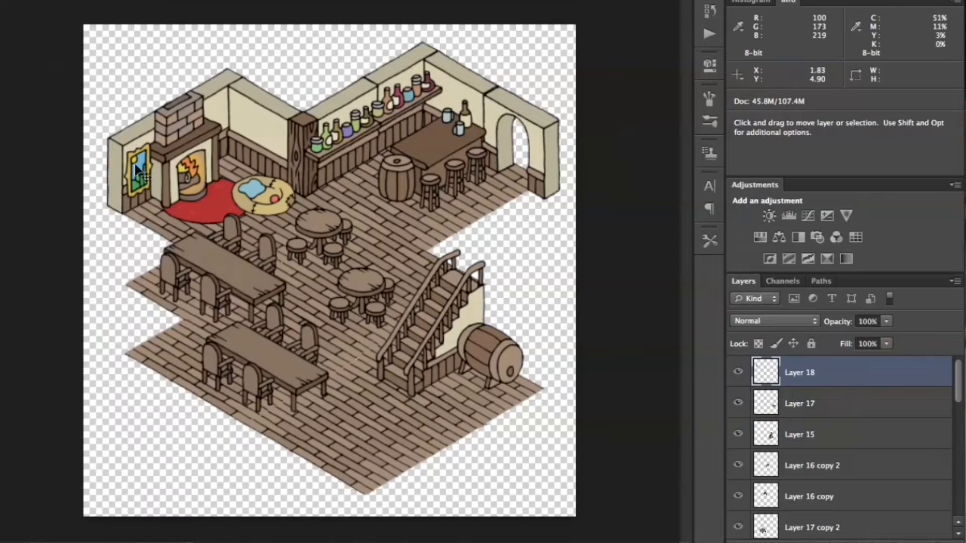
pyautogui.moveTo(137, 169); pyautogui.dragTo(132, 167)
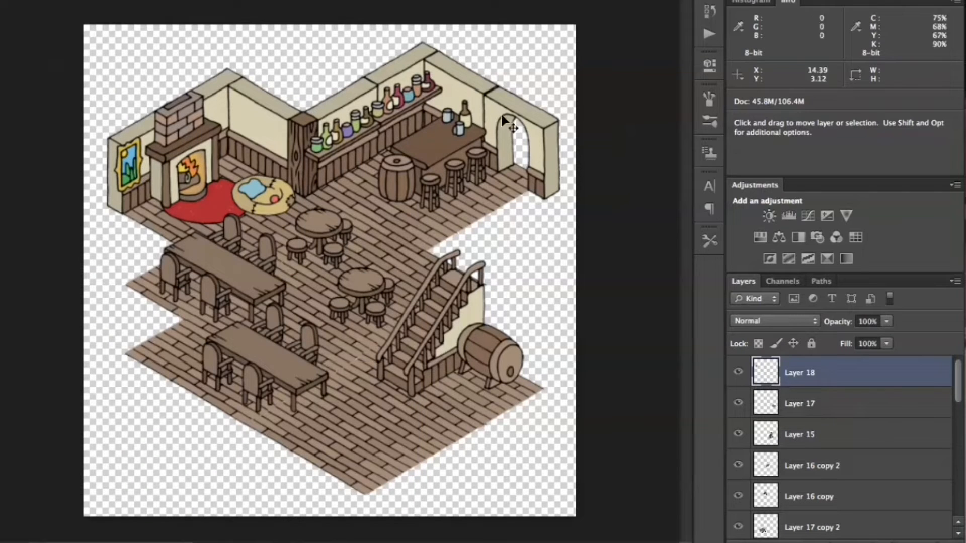
# Bring Tavern Window 1.png into Untitled-1 and place it on the wall section between the fireplace and the pillar.
pyautogui.press('super+o')
pyautogui.scroll(-10, 511, 122)
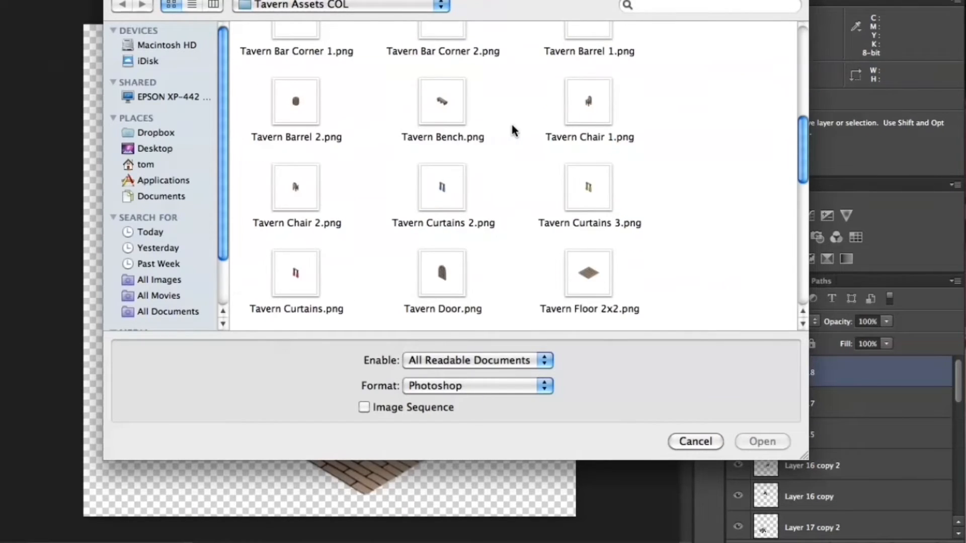
pyautogui.scroll(-9, 512, 127)
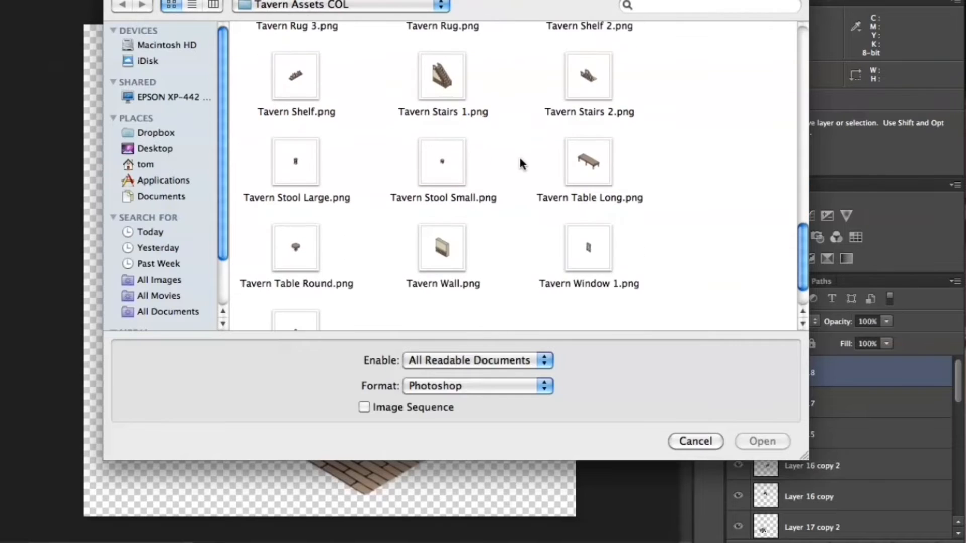
pyautogui.scroll(-2, 538, 166)
pyautogui.doubleClick(579, 169)
pyautogui.click(193, 0)
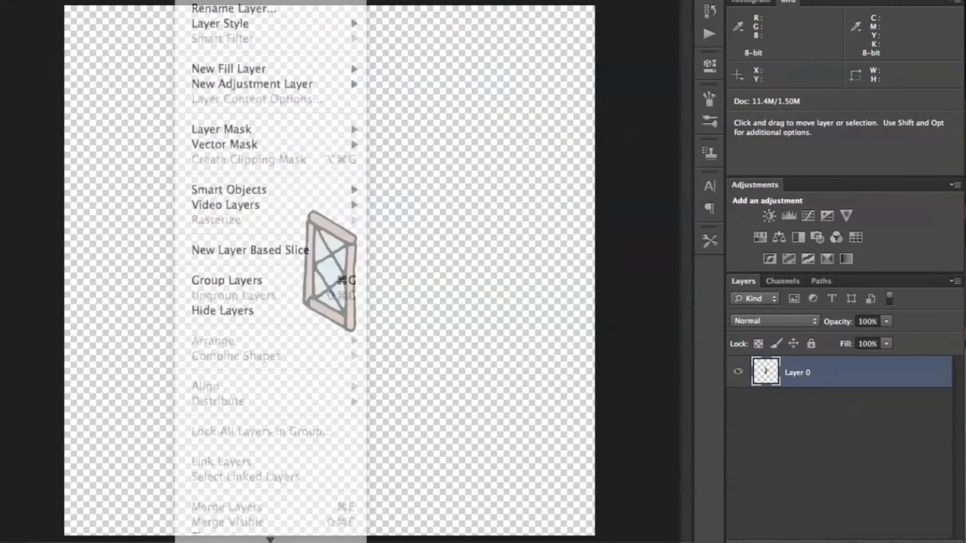
pyautogui.click(221, 0)
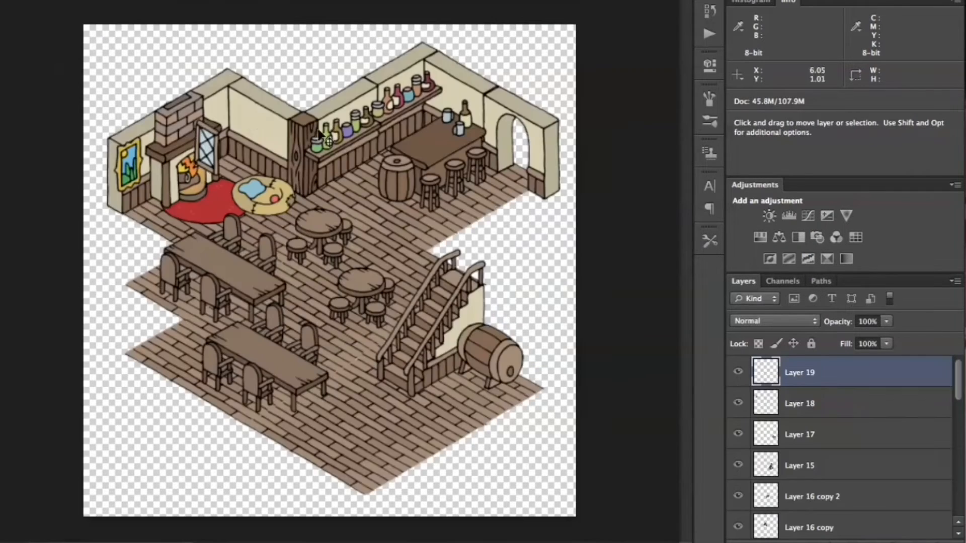
pyautogui.moveTo(397, 291); pyautogui.dragTo(446, 272)
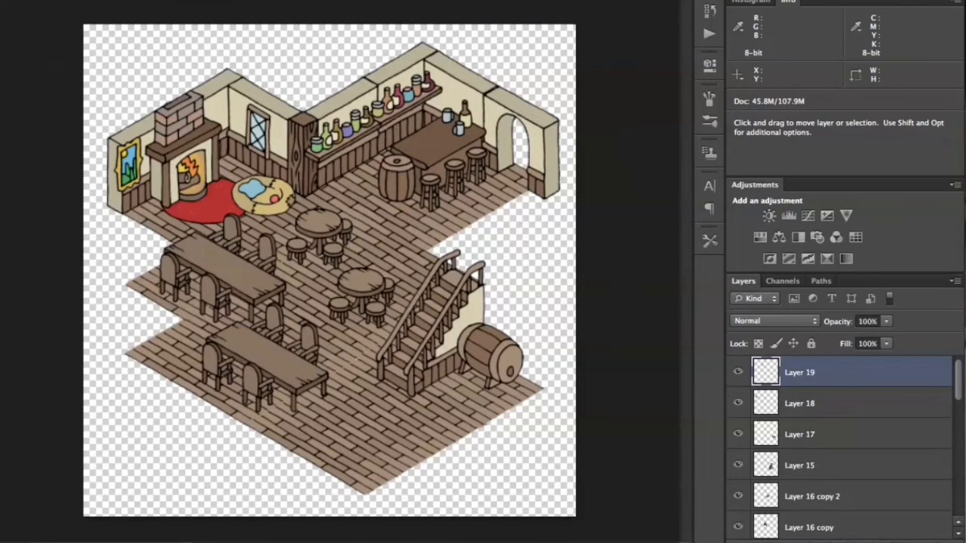
# Open Tavern Curtains.png from the Tavern Assets COL folder.
pyautogui.click(69, 0)
pyautogui.click(83, 0)
pyautogui.scroll(-10, 556, 132)
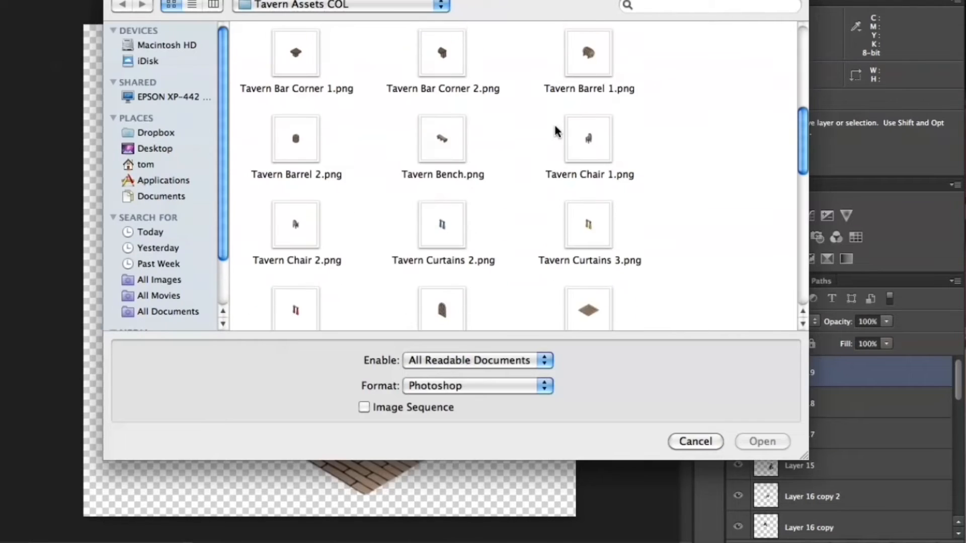
pyautogui.scroll(-2, 597, 167)
pyautogui.click(296, 275)
pyautogui.click(762, 442)
# Duplicate the red curtains layer into Untitled-1 and hang the curtains over the window.
pyautogui.click(181, 0)
pyautogui.click(255, 7)
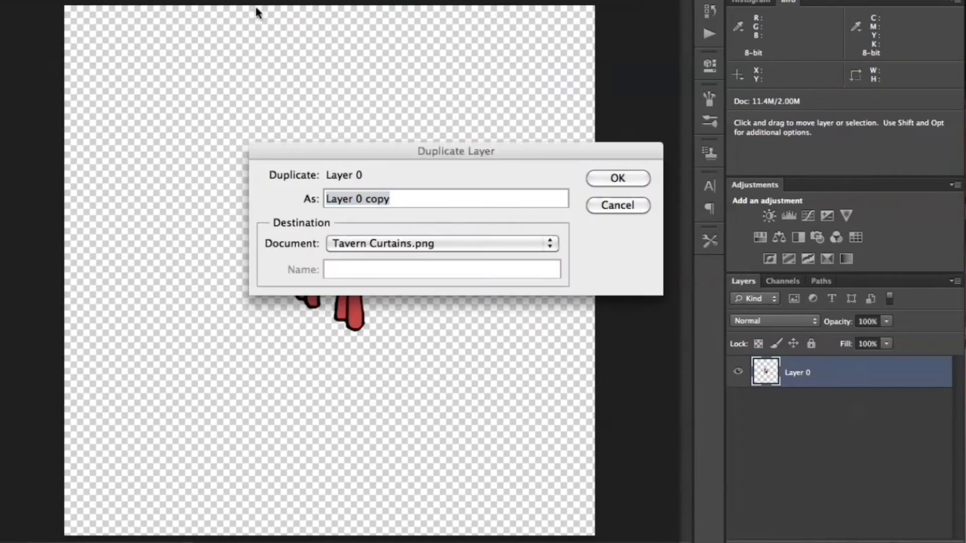
pyautogui.click(423, 244)
pyautogui.click(412, 229)
pyautogui.press('Return')
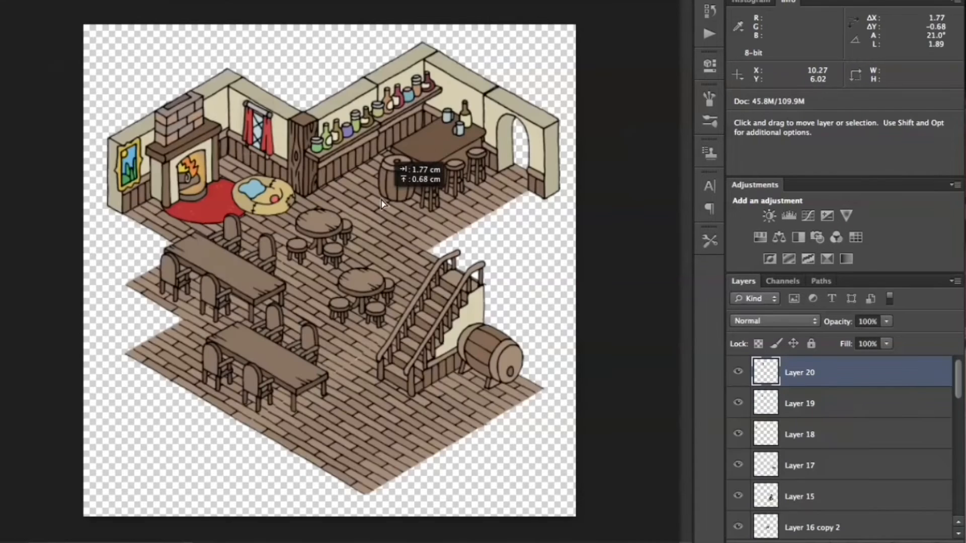
pyautogui.moveTo(378, 201); pyautogui.dragTo(382, 203)
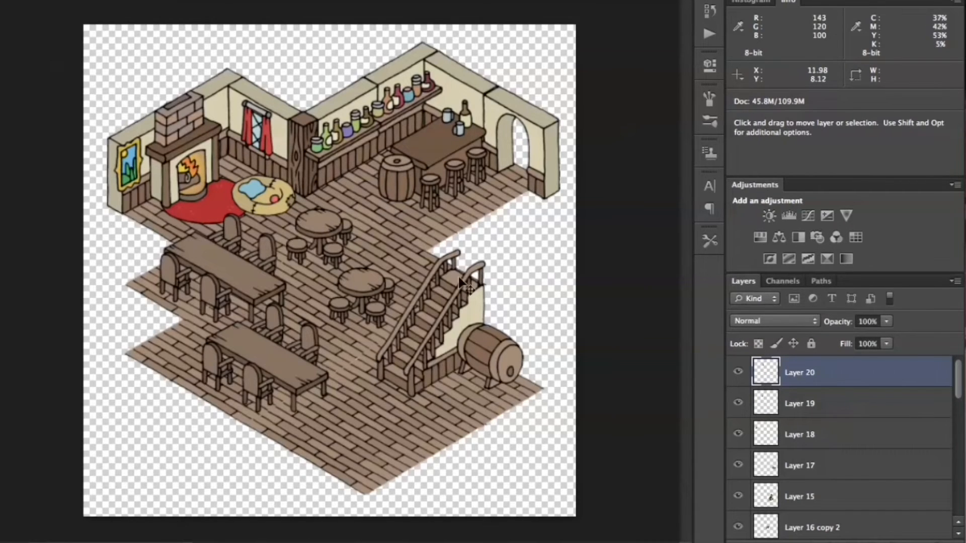
# Open Tavern Bar Corner 1.png from the Tavern Assets COL folder.
pyautogui.scroll(3, 491, 267)
pyautogui.scroll(-3, 463, 264)
pyautogui.scroll(1, 463, 264)
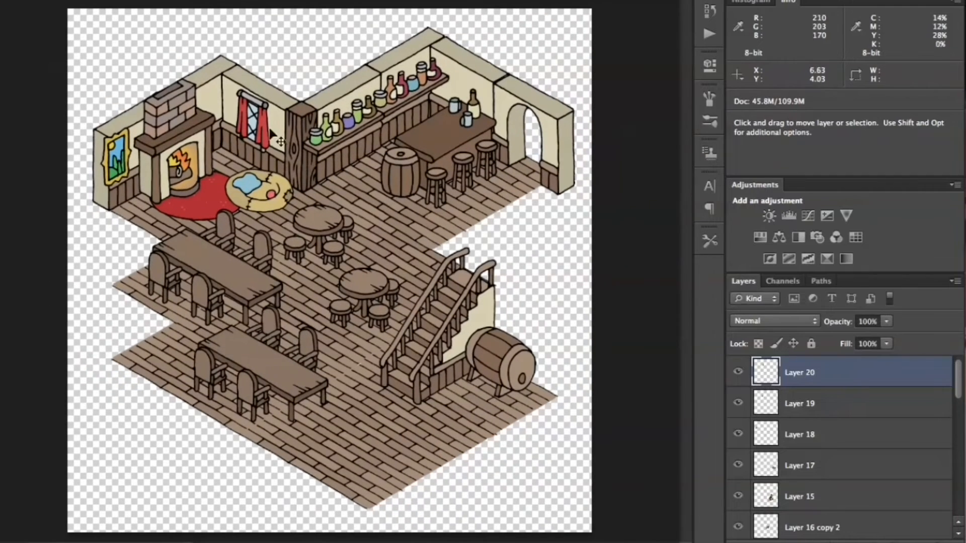
pyautogui.click(71, 0)
pyautogui.click(86, 0)
pyautogui.scroll(-15, 518, 97)
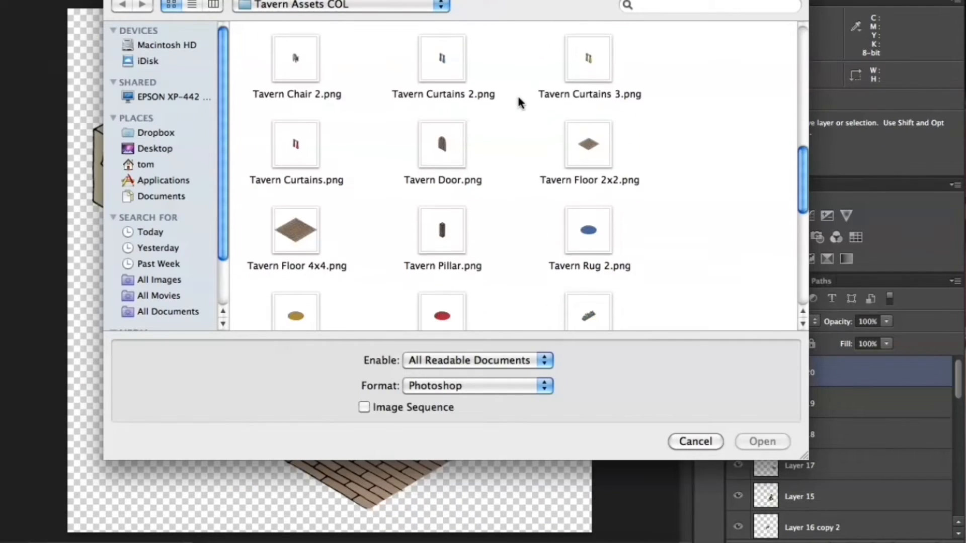
pyautogui.scroll(15, 517, 95)
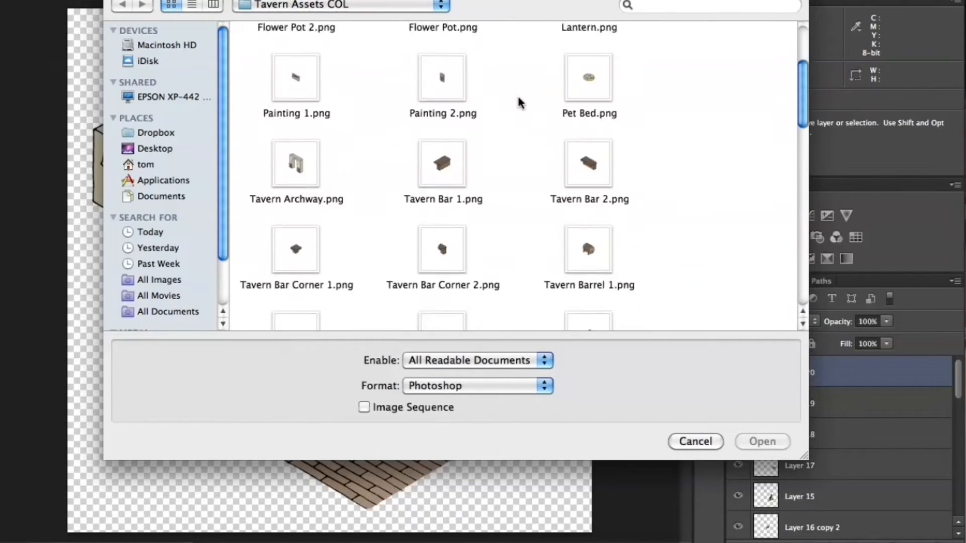
pyautogui.scroll(-3, 517, 96)
pyautogui.click(296, 116)
pyautogui.click(763, 442)
# Duplicate the bar corner into Untitled-1, fit it to the bar's open end, and move the upright barrel beside the large barrel near the stairs.
pyautogui.click(229, 0)
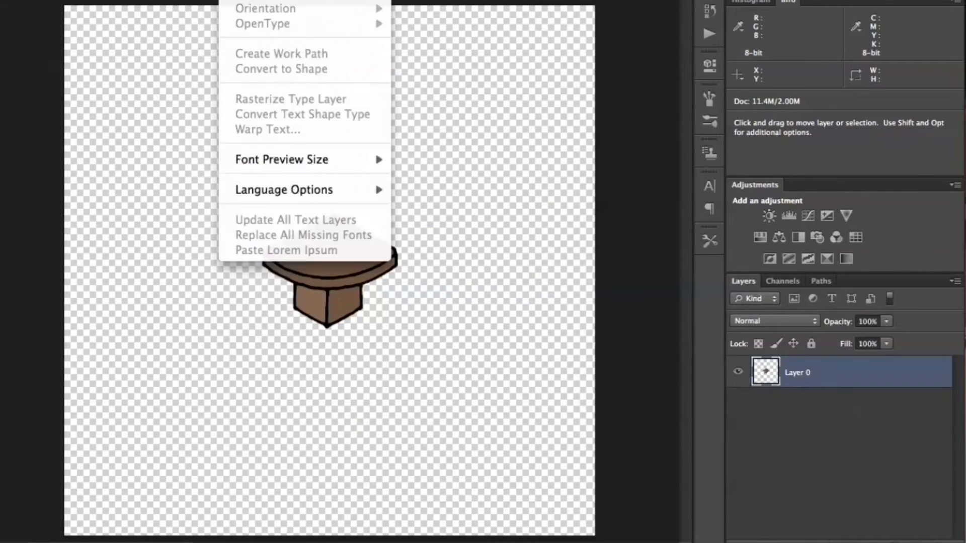
pyautogui.click(201, 0)
pyautogui.click(412, 244)
pyautogui.click(358, 229)
pyautogui.click(618, 178)
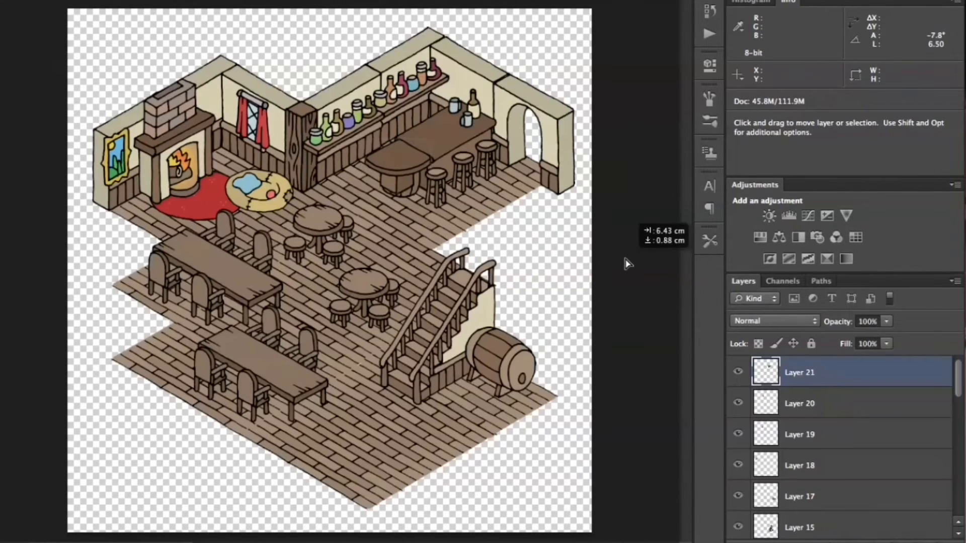
pyautogui.moveTo(625, 263); pyautogui.dragTo(465, 398)
pyautogui.moveTo(372, 184); pyautogui.dragTo(400, 166)
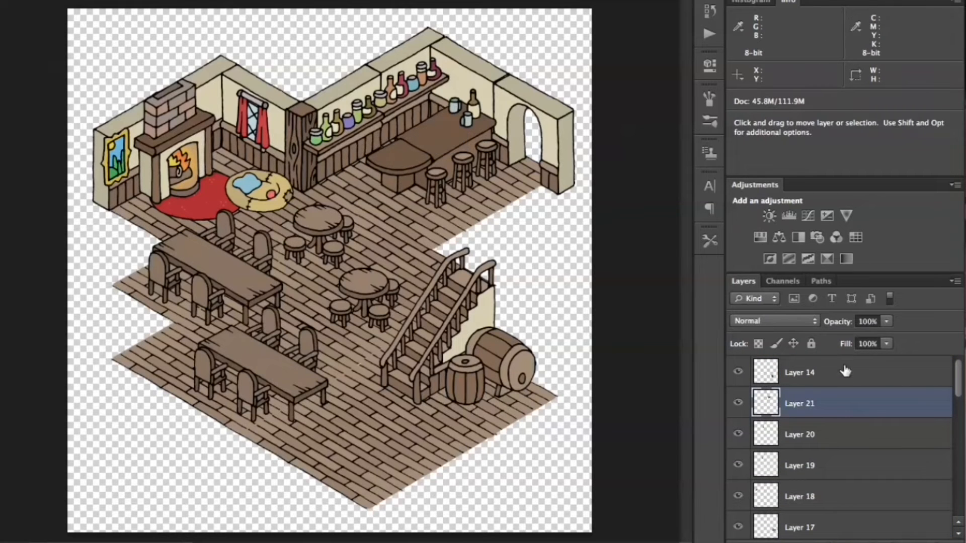
# Open the image of a red-topped bottle with two mugs and duplicate its layer into Untitled-1.
pyautogui.click(72, 0)
pyautogui.click(86, 1)
pyautogui.doubleClick(590, 53)
pyautogui.click(618, 178)
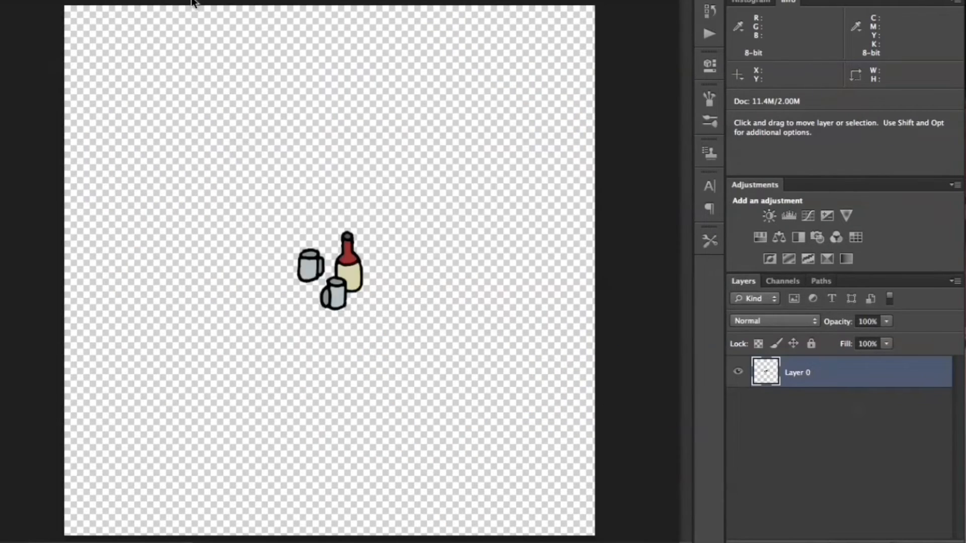
pyautogui.click(193, 1)
# Flip the bottle and mugs horizontally and set them on the round table nearest the stairs.
pyautogui.moveTo(426, 158); pyautogui.dragTo(541, 229)
pyautogui.click(97, 0)
pyautogui.moveTo(138, 280)
pyautogui.click(375, 480)
pyautogui.moveTo(307, 203); pyautogui.dragTo(355, 266)
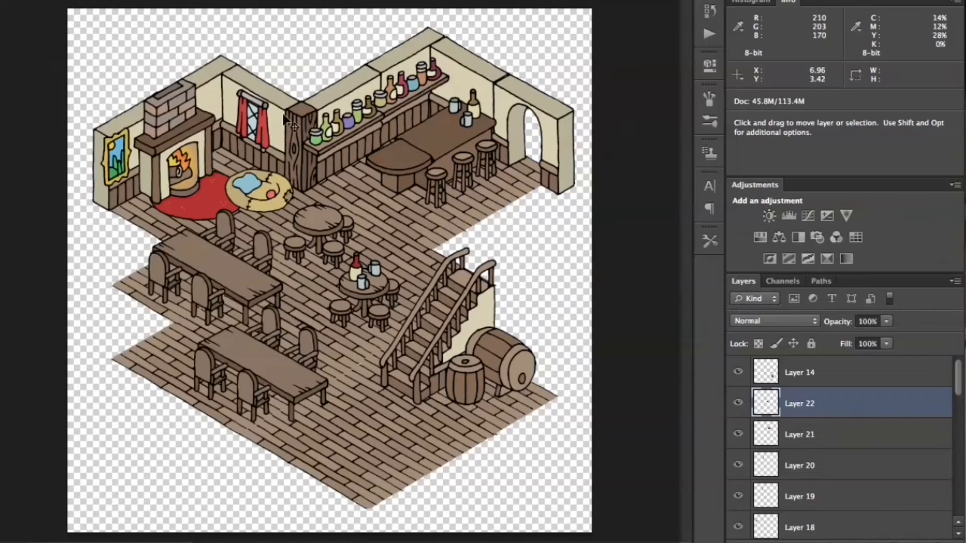
# Bring Flower Pot.png into Untitled-1 and set the green plant on the other round table.
pyautogui.click(72, 0)
pyautogui.click(451, 170)
pyautogui.click(763, 442)
pyautogui.click(411, 243)
pyautogui.click(412, 229)
pyautogui.click(618, 179)
pyautogui.moveTo(320, 198); pyautogui.dragTo(436, 264)
# Duplicate the front long table with its chairs and move the copy to the floor's front corner.
pyautogui.click(257, 345)
pyautogui.click(194, 1)
pyautogui.moveTo(217, 359); pyautogui.dragTo(343, 433)
# Flip the copied table set horizontally, raise its layer to the top of the stack, and align it at the floor's front corner.
pyautogui.click(97, 1)
pyautogui.moveTo(139, 280)
pyautogui.click(375, 477)
pyautogui.moveTo(830, 525); pyautogui.dragTo(864, 310)
pyautogui.moveTo(401, 444); pyautogui.dragTo(390, 444)
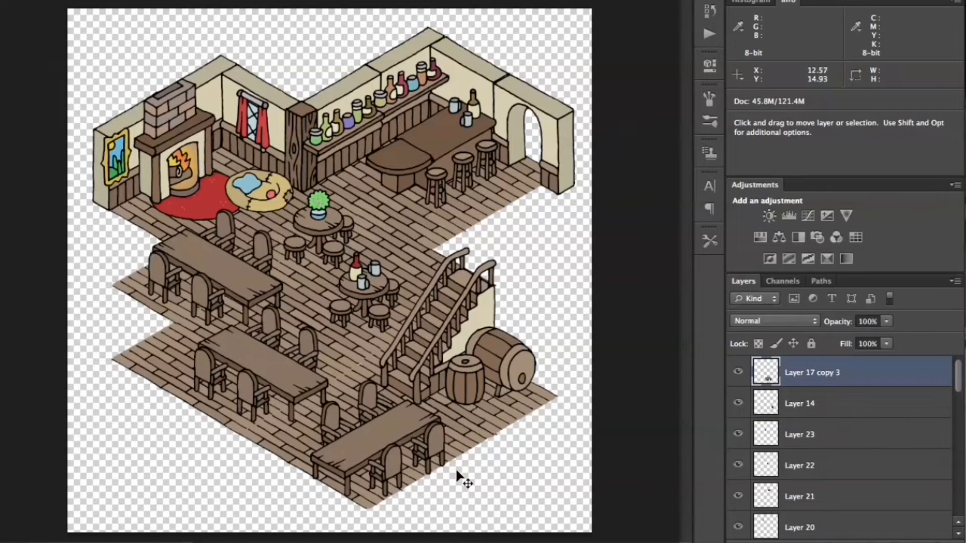
# Duplicate the bar's bottle and mugs, raise the copy to the top layer, and set it on the middle long table.
pyautogui.click(72, 1)
pyautogui.click(2, 60)
pyautogui.click(468, 114)
pyautogui.click(193, 1)
pyautogui.click(216, 1)
pyautogui.moveTo(475, 117); pyautogui.dragTo(305, 291)
pyautogui.moveTo(825, 524); pyautogui.dragTo(827, 300)
pyautogui.moveTo(308, 276); pyautogui.dragTo(258, 335)
# Bring Flower Pot 2.png into Untitled-1 and set the red flowers beside the bottle on the middle long table.
pyautogui.press('super+o')
pyautogui.doubleClick(287, 133)
pyautogui.click(193, 1)
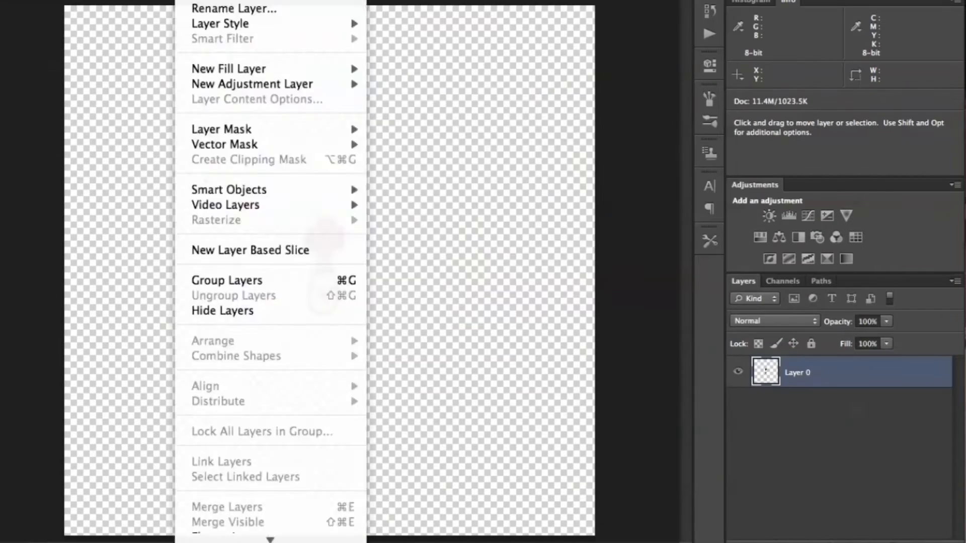
pyautogui.click(216, 1)
pyautogui.press('Return')
pyautogui.press('super+w')
pyautogui.moveTo(367, 226); pyautogui.dragTo(436, 431)
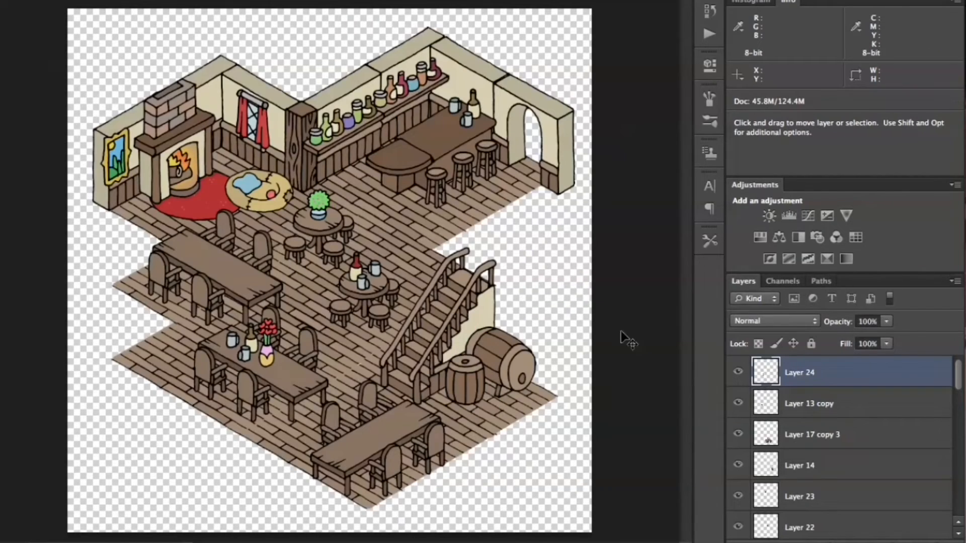
# Bring the tavern wall image into Untitled-1 low in the layer stack and place it behind the barrels beside the stairs.
pyautogui.scroll(-20, 837, 428)
pyautogui.click(838, 494)
pyautogui.press('super+o')
pyautogui.scroll(-10, 494, 121)
pyautogui.doubleClick(297, 226)
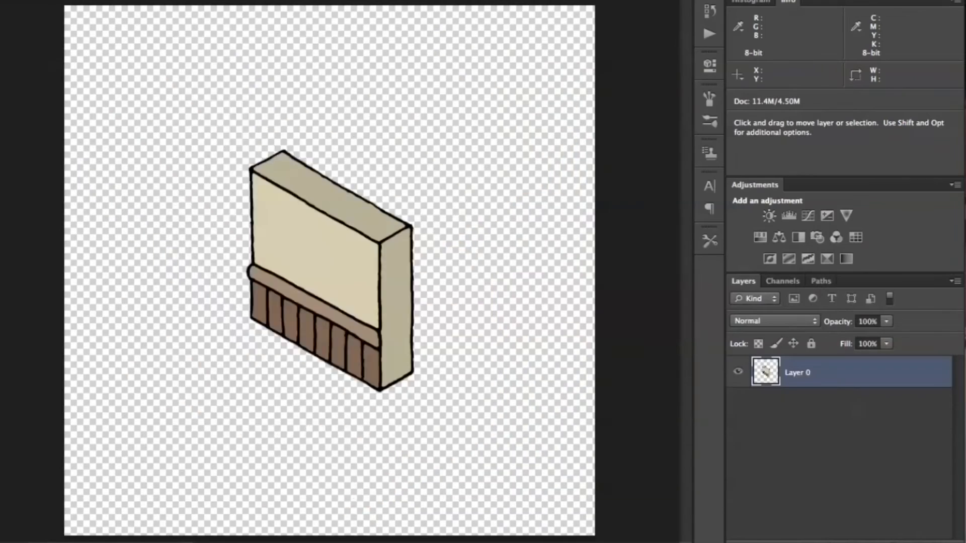
pyautogui.click(180, 1)
pyautogui.press('Return')
pyautogui.press('super+w')
pyautogui.moveTo(317, 239)
pyautogui.mouseDown()
pyautogui.moveTo(513, 233)
pyautogui.moveTo(521, 315)
pyautogui.moveTo(660, 380)
pyautogui.mouseUp()
# Open Painting 1.png from the Tavern Assets COL folder.
pyautogui.click(71, 1)
pyautogui.click(83, 1)
pyautogui.scroll(-3, 296, 174)
pyautogui.click(296, 174)
pyautogui.click(763, 442)
# Duplicate the painting into Untitled-1, close its source file, and hang it on the wall behind the barrels.
pyautogui.click(180, 1)
pyautogui.click(418, 244)
pyautogui.click(418, 231)
pyautogui.click(617, 179)
pyautogui.press('super+w')
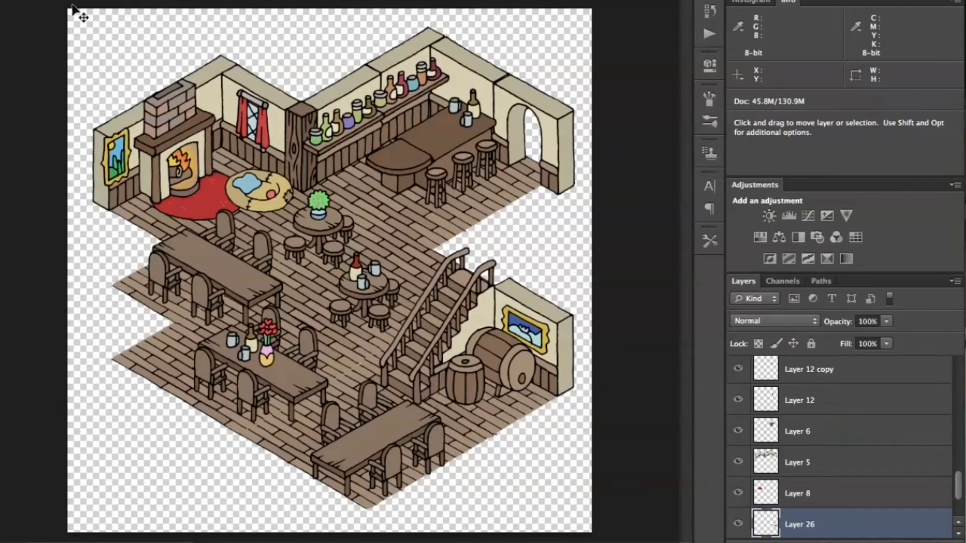
# Select all the room's artwork layers, nudge them left and slightly down to centre the room, and merge them into one layer.
pyautogui.scroll(-2, 855, 443)
pyautogui.scroll(10, 866, 395)
pyautogui.keyDown('shift'); pyautogui.click(866, 383); pyautogui.keyUp('shift')
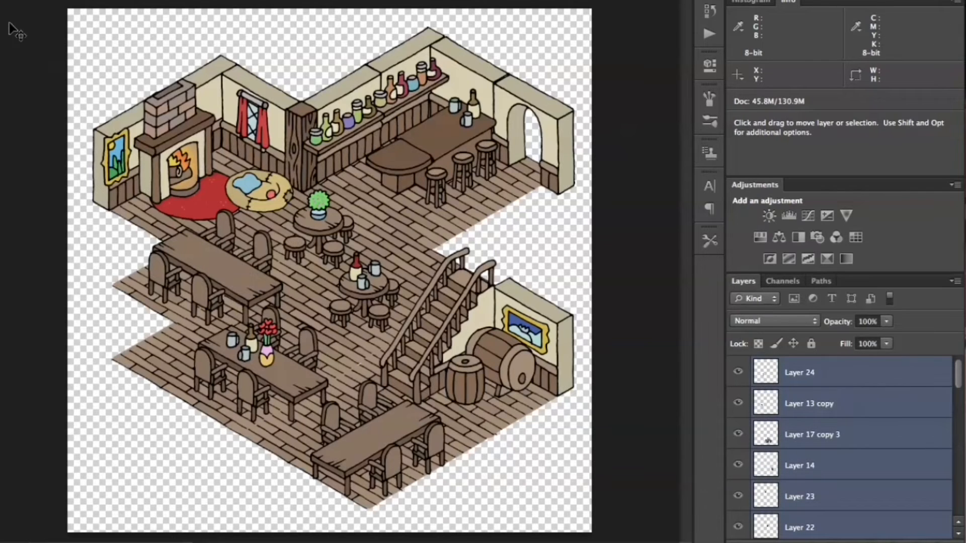
pyautogui.hotkey('shift', 'Left')
pyautogui.hotkey('shift', 'Left')
pyautogui.hotkey('shift', 'Left')
pyautogui.hotkey('shift', 'Left')
pyautogui.hotkey('shift', 'Left')
pyautogui.hotkey('shift', 'Down')
pyautogui.hotkey('shift', 'Down')
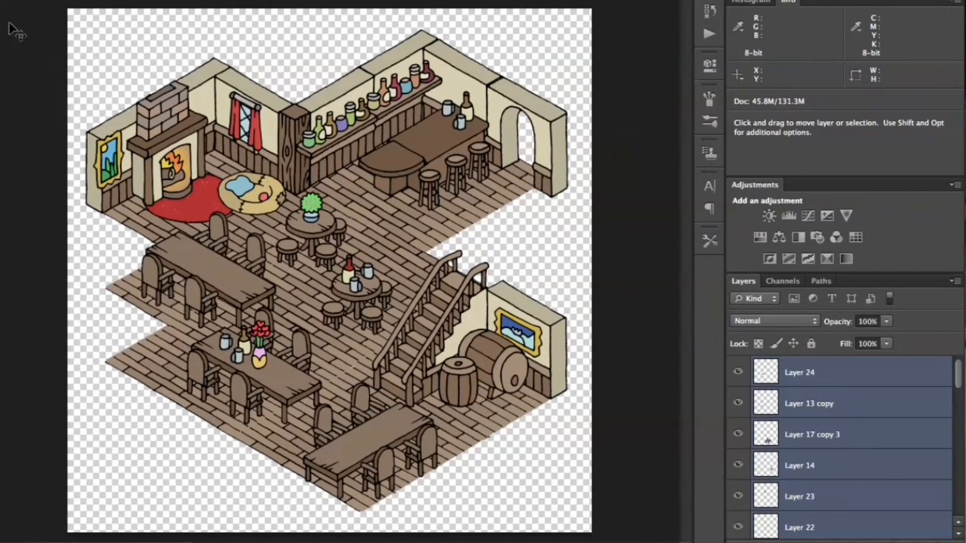
pyautogui.press('super+e')
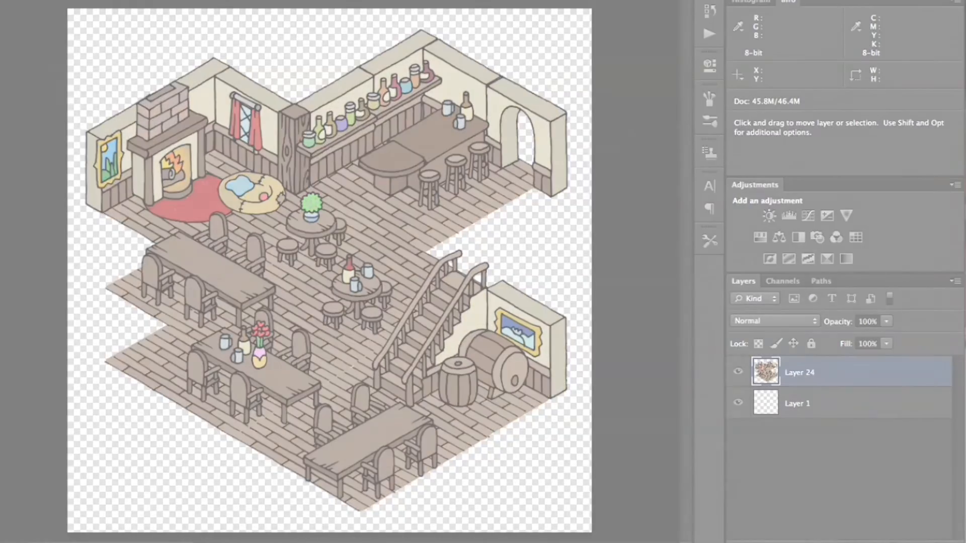